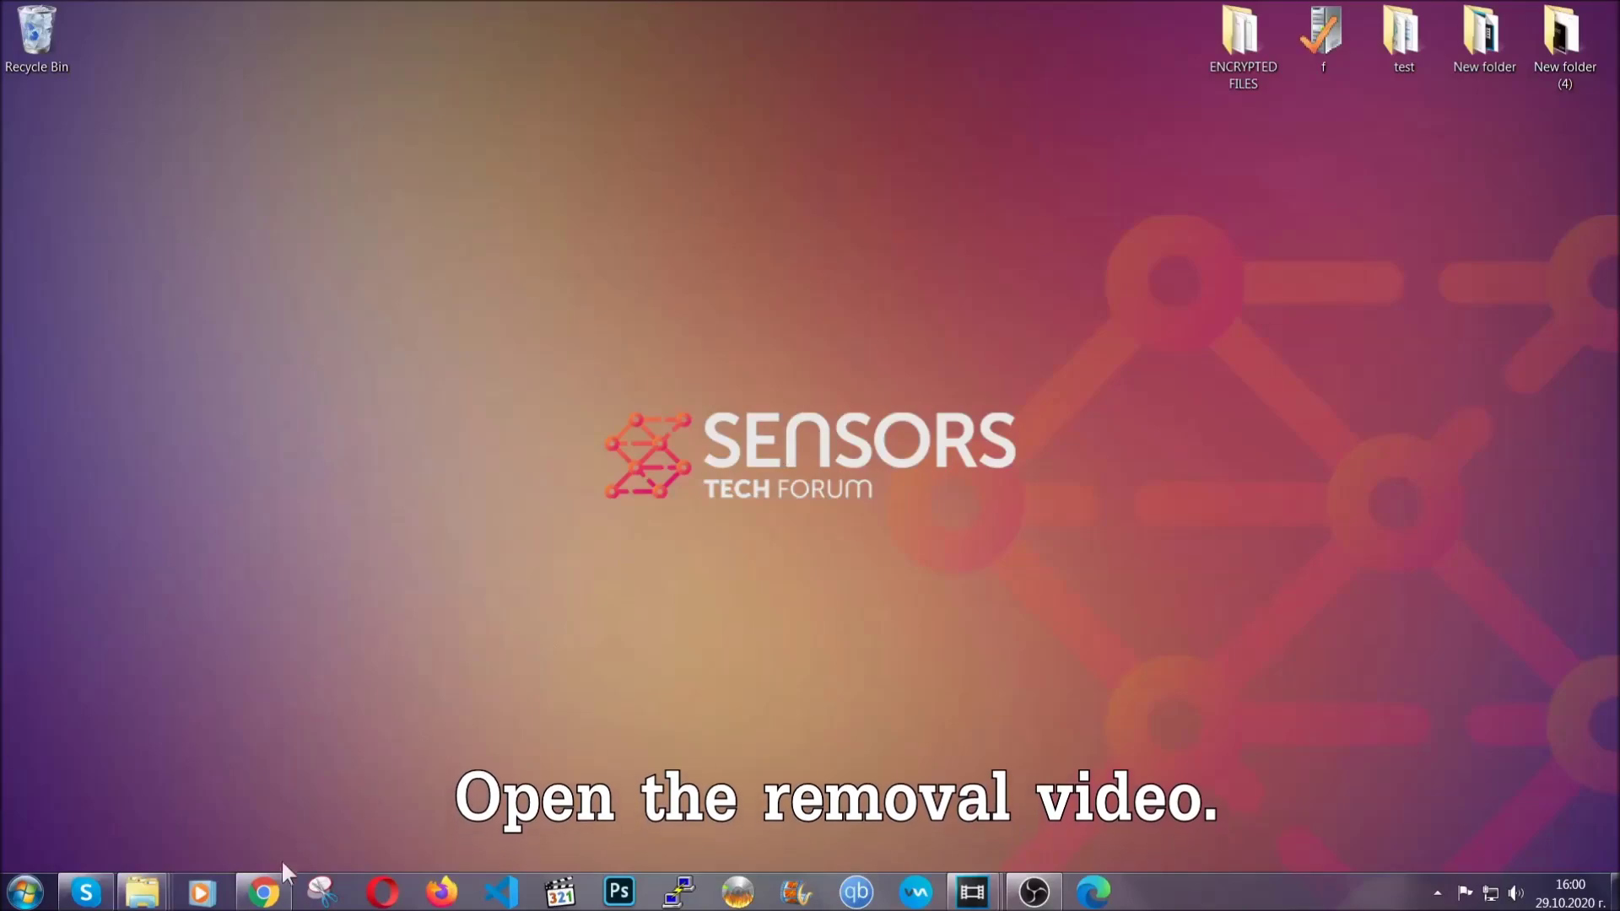
# - Follow the Full Removal Guide link in the YouTube video description to download the SpyHunter installer
pyautogui.click(263, 892)
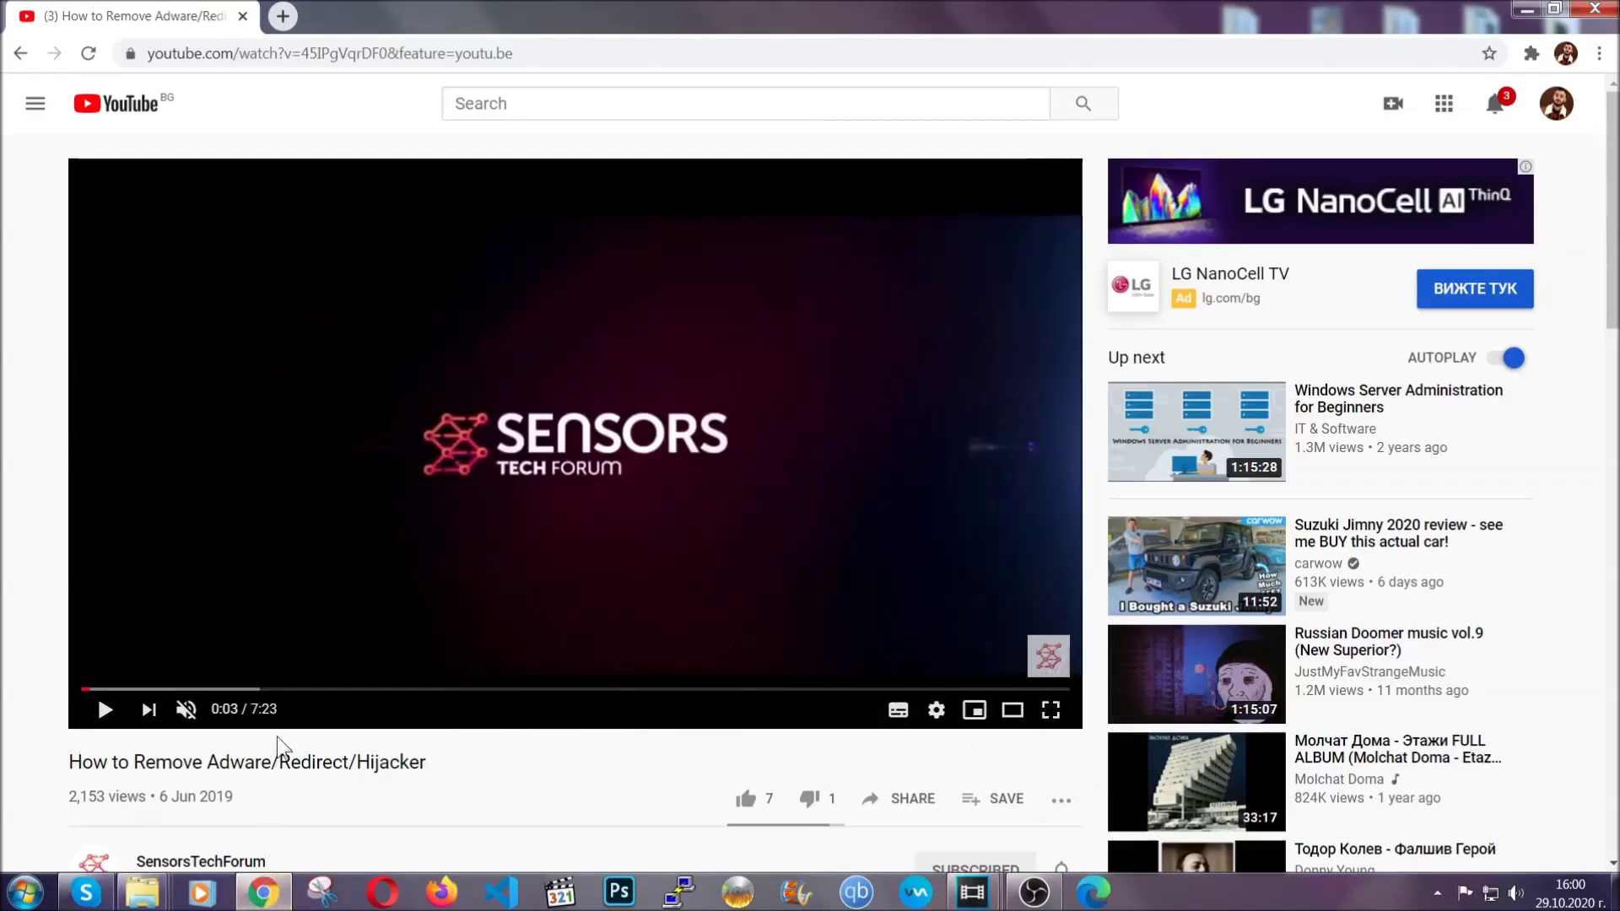
pyautogui.scroll(-5, 322, 599)
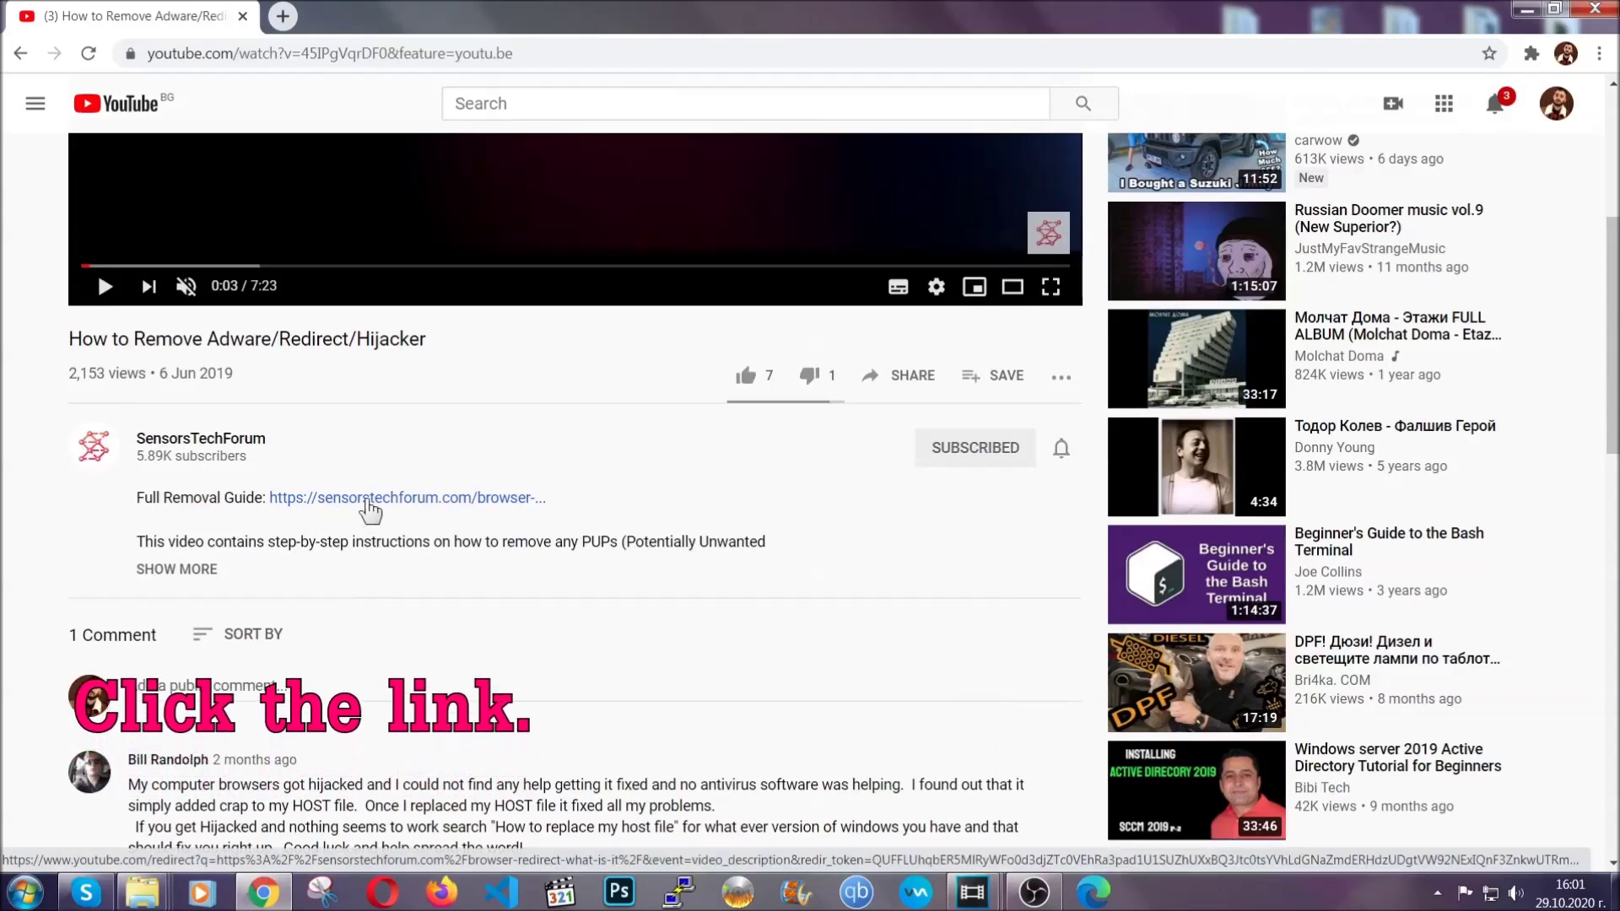
pyautogui.click(368, 499)
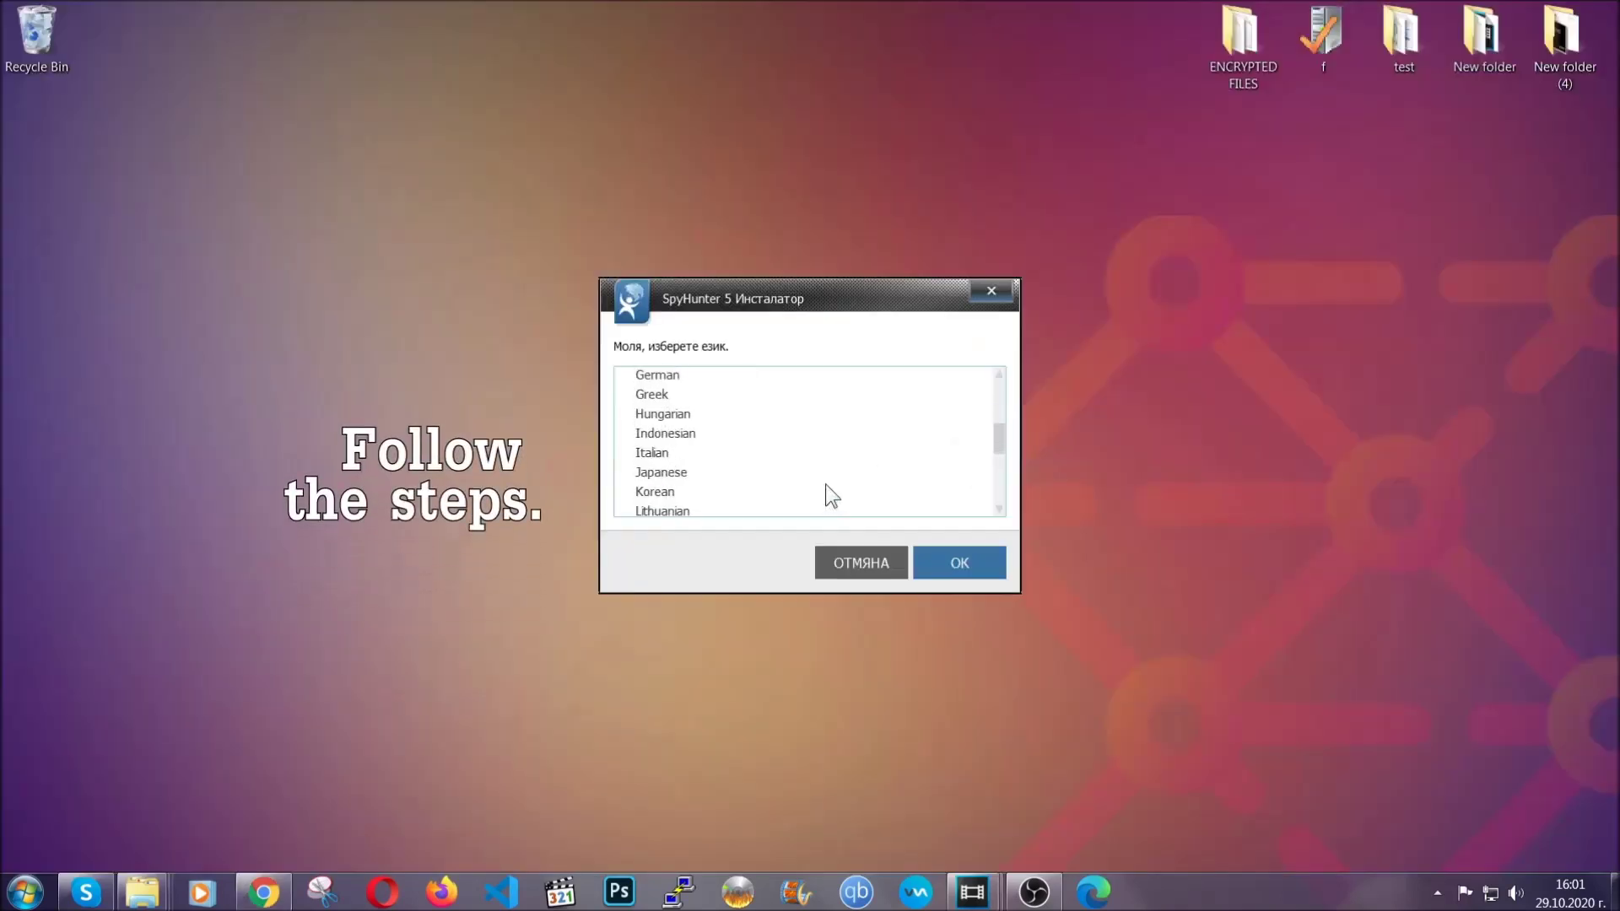
# - Install SpyHunter 5 in English after accepting the EULA
pyautogui.scroll(-2, 805, 502)
pyautogui.scroll(4, 824, 498)
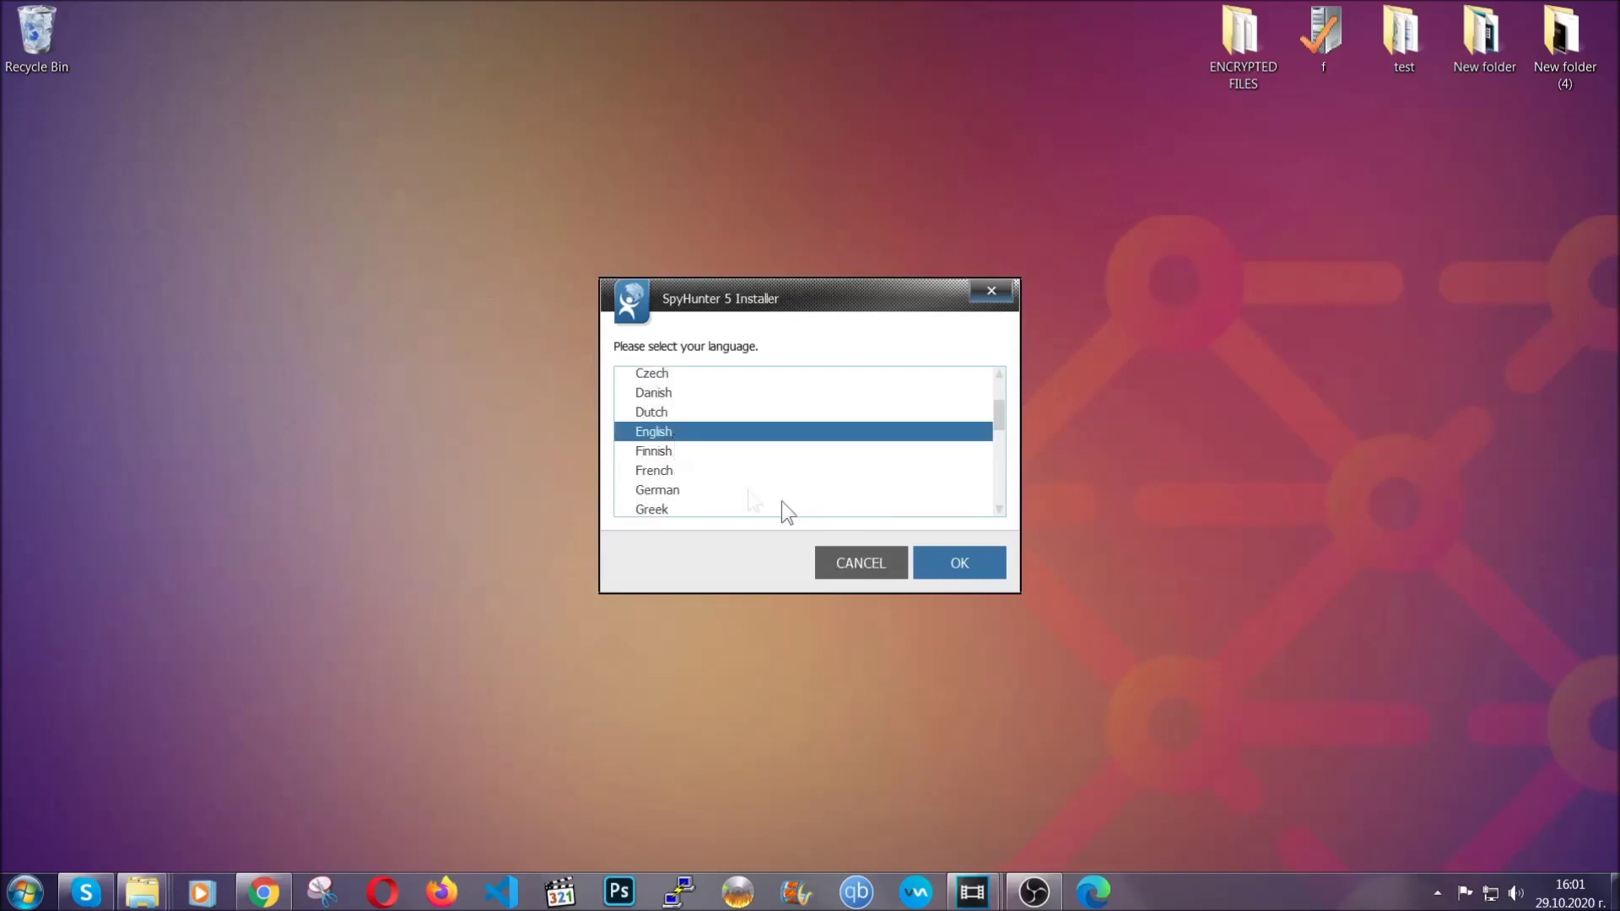
pyautogui.click(952, 566)
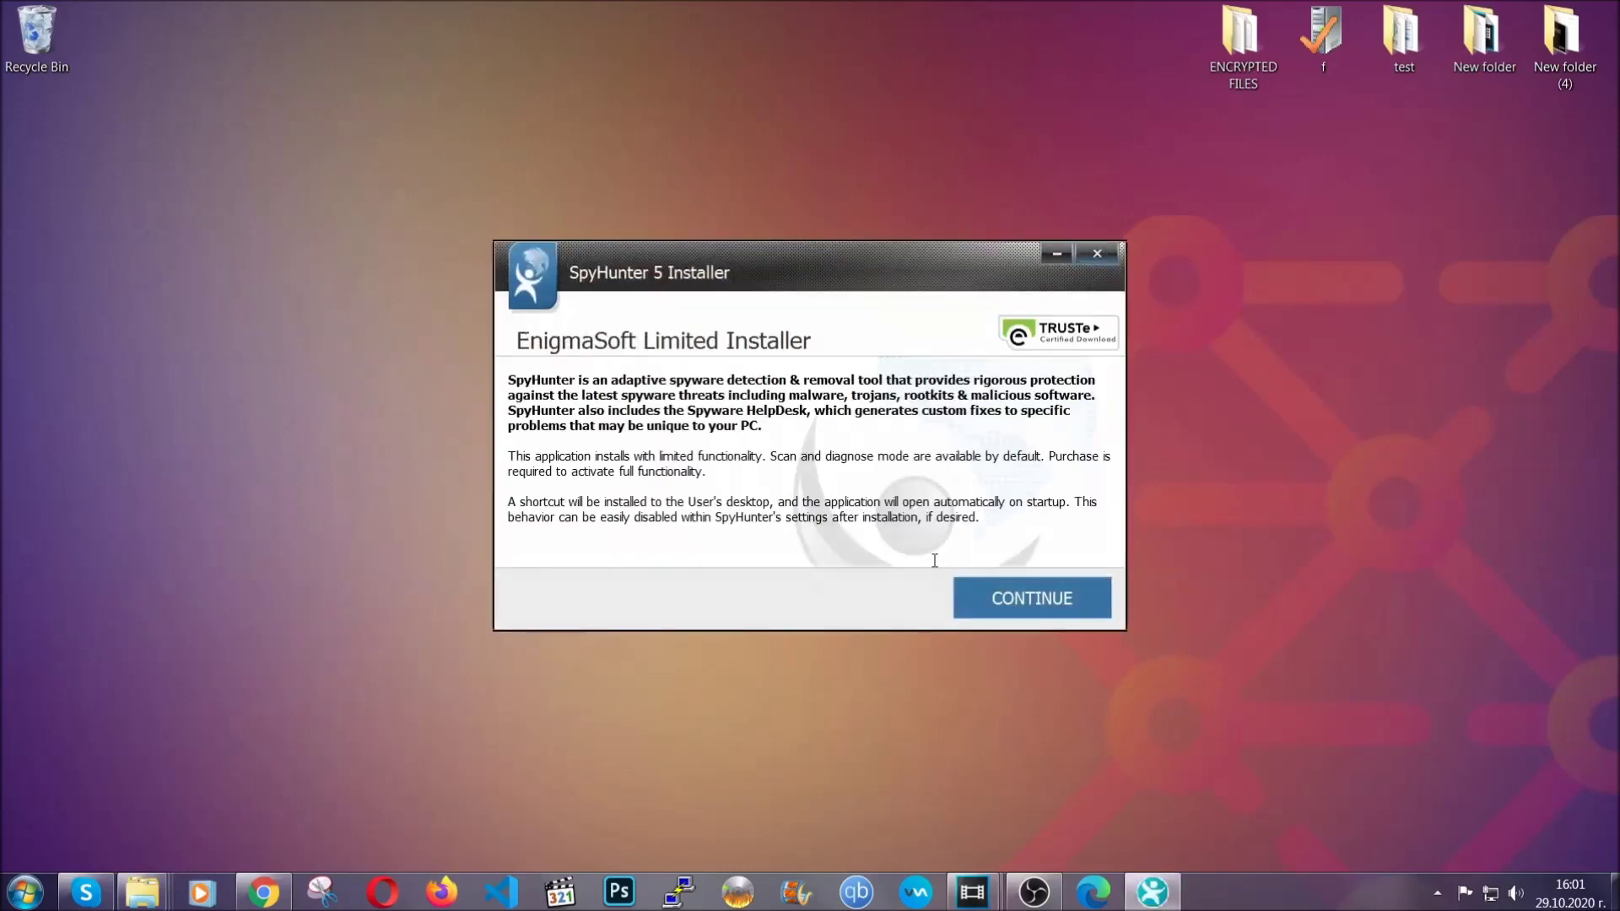
pyautogui.click(972, 585)
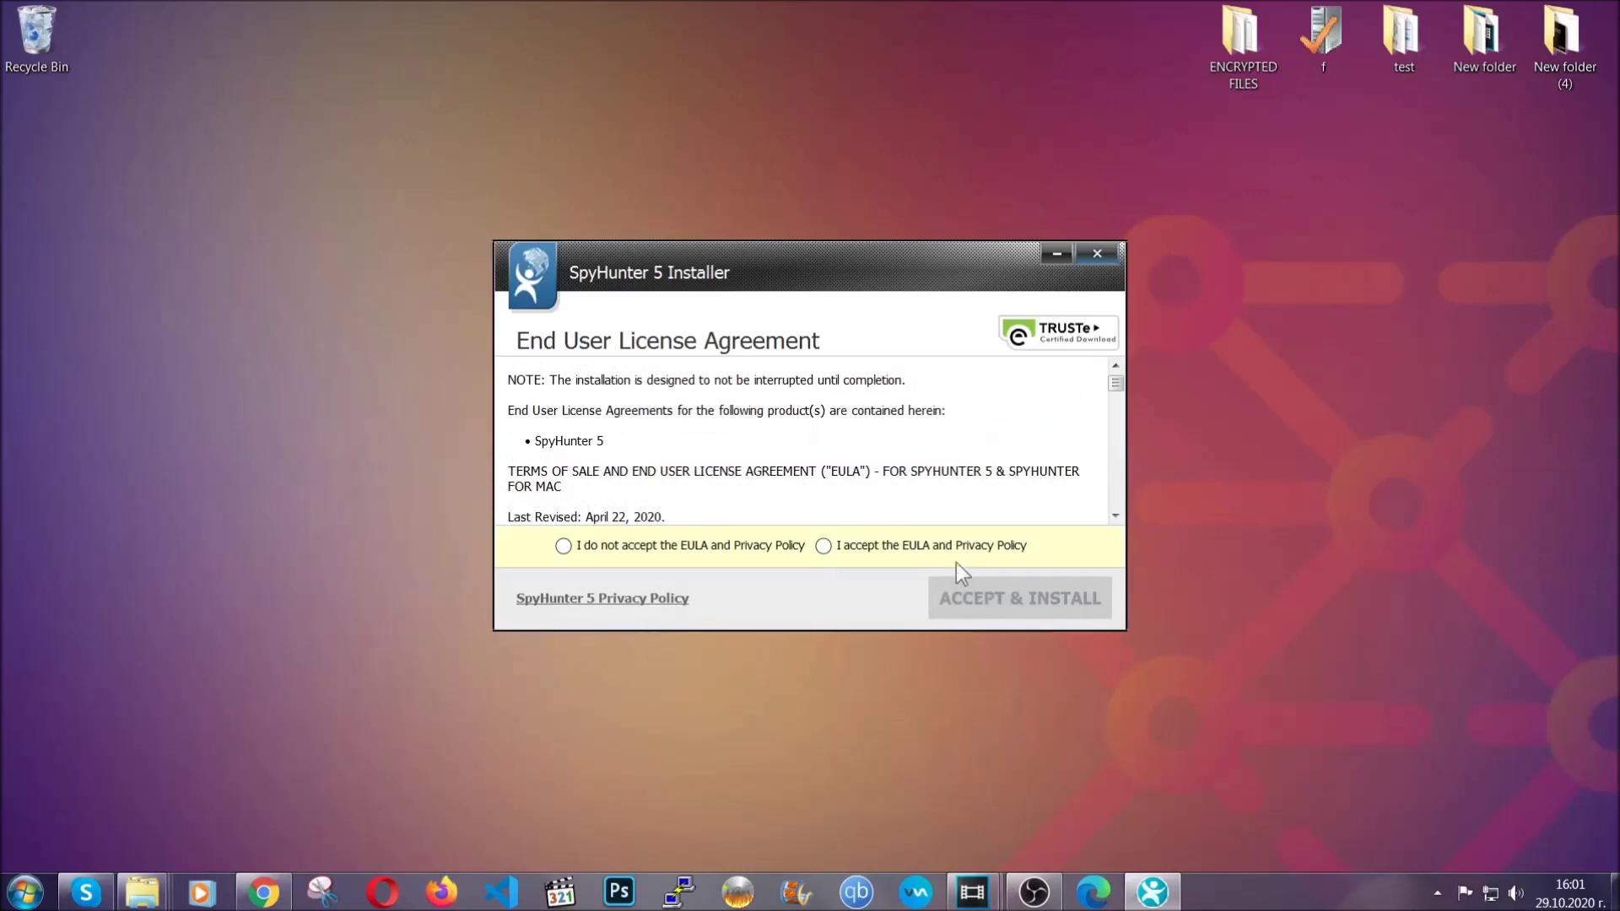
pyautogui.click(822, 546)
pyautogui.click(978, 591)
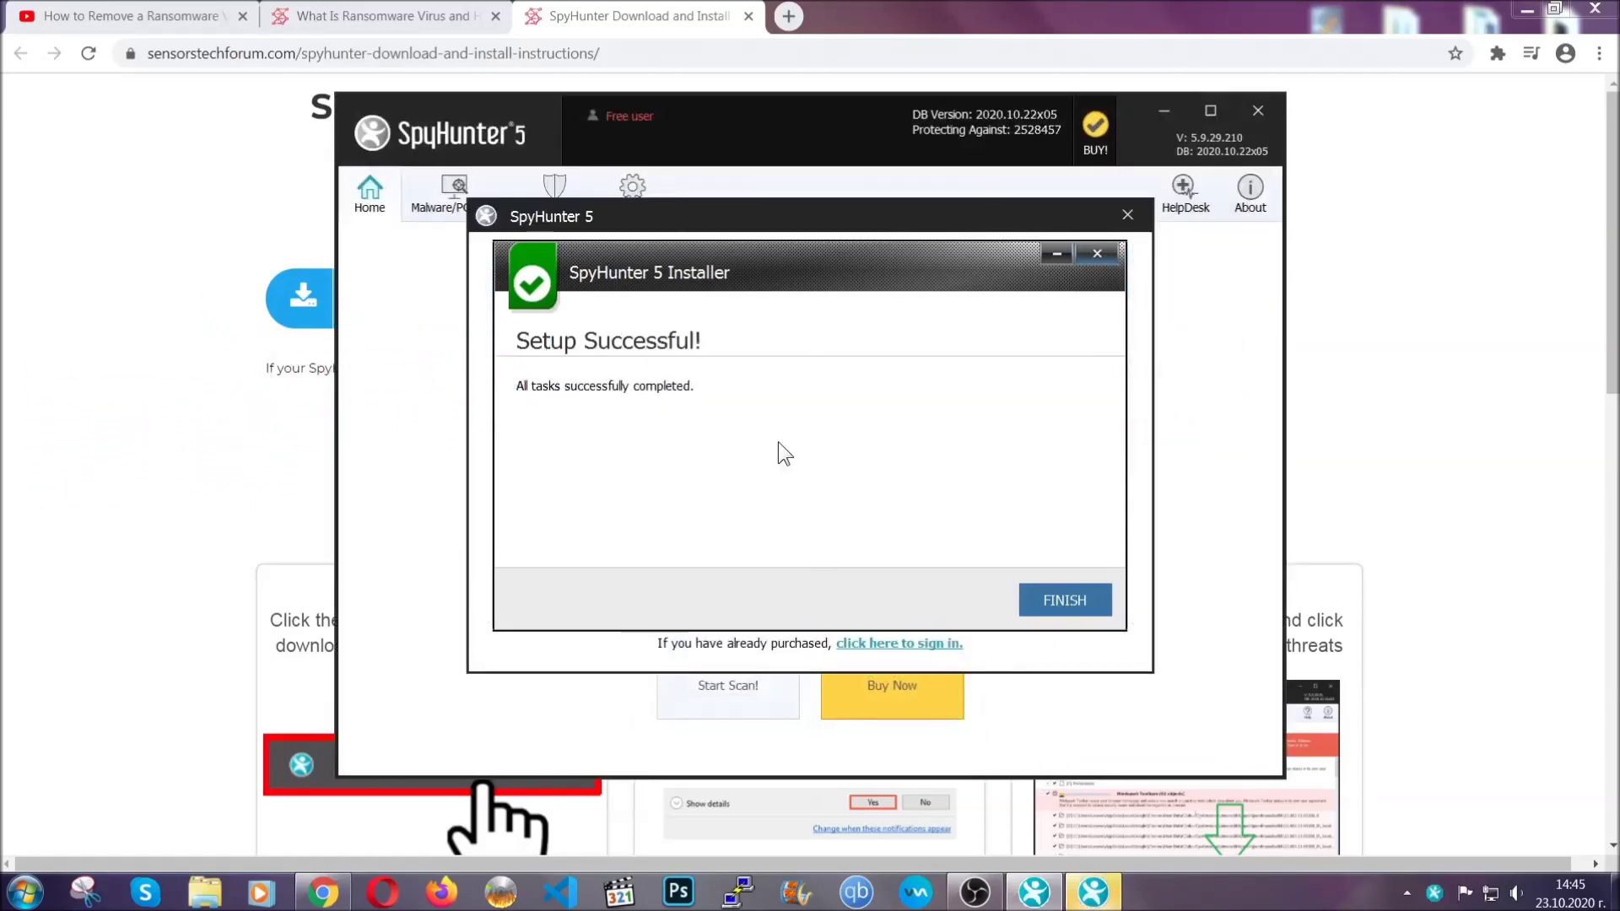
# - Finish SpyHunter setup and let its Active Scan run to completion
pyautogui.click(1035, 603)
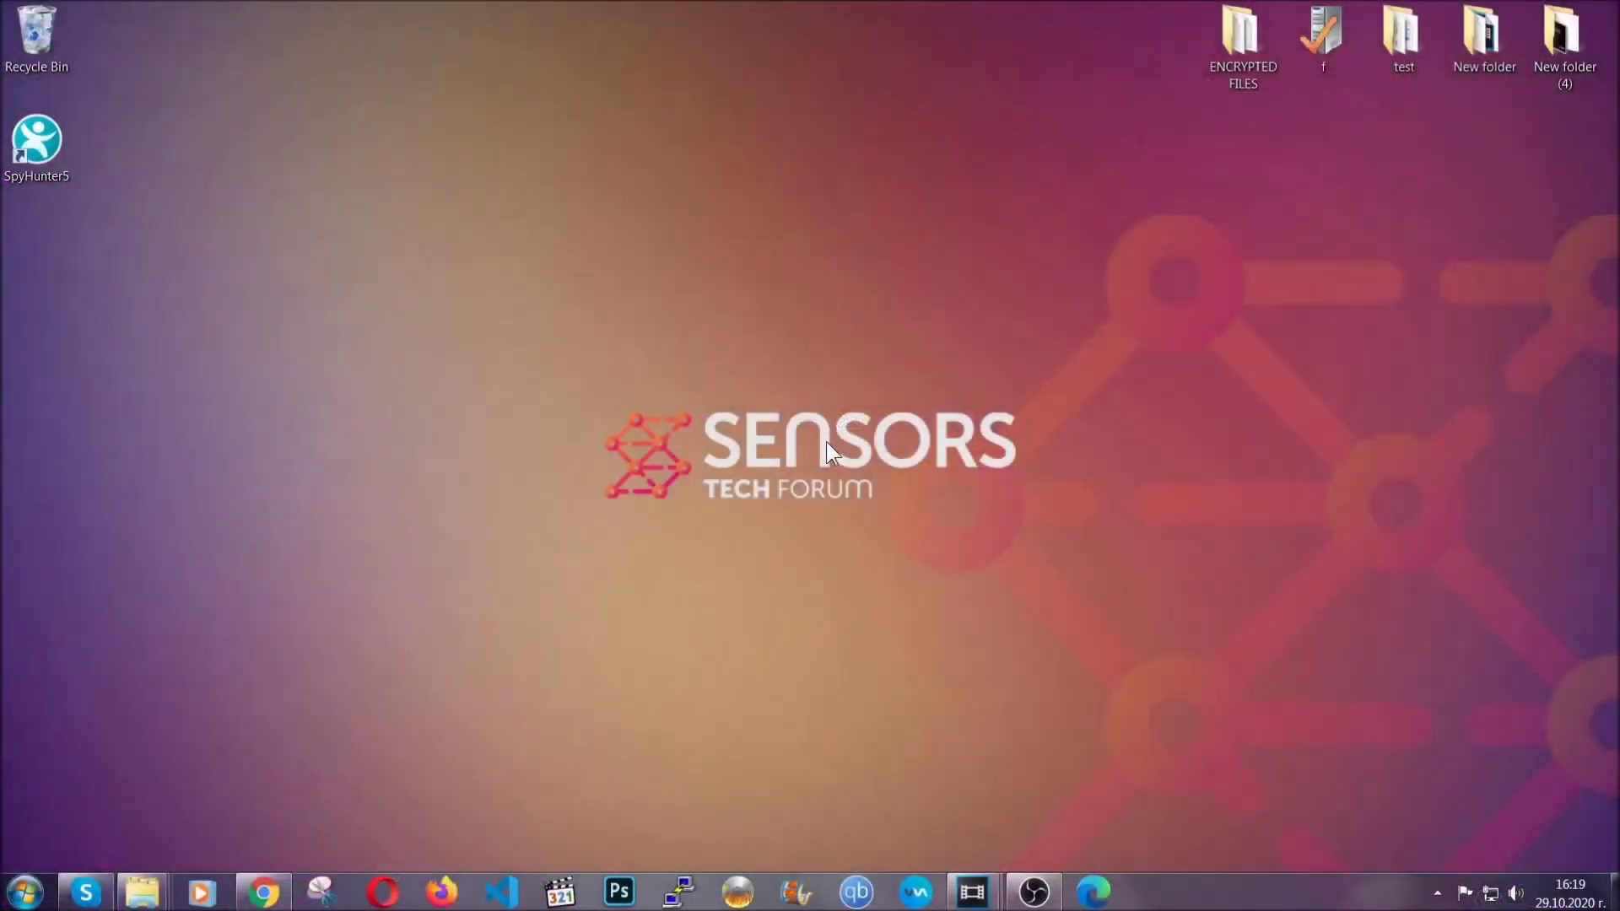
# - Uninstall SUSPICIOUS PROGRAM through Programs and Features via APPWIZ.CPL
pyautogui.press('super+r')
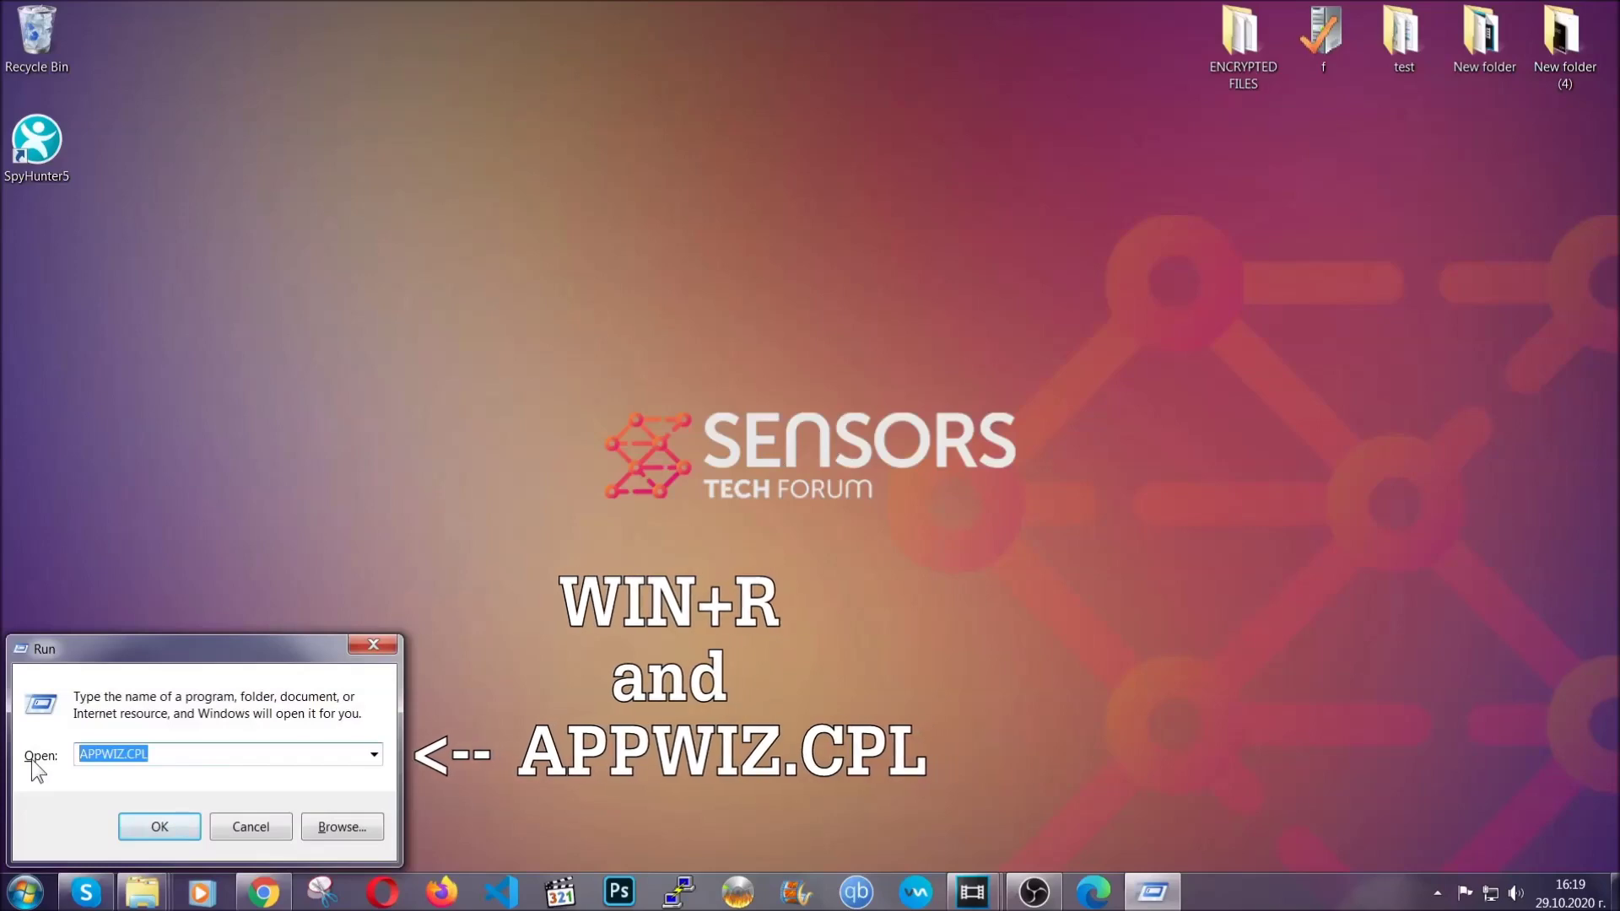
pyautogui.click(158, 820)
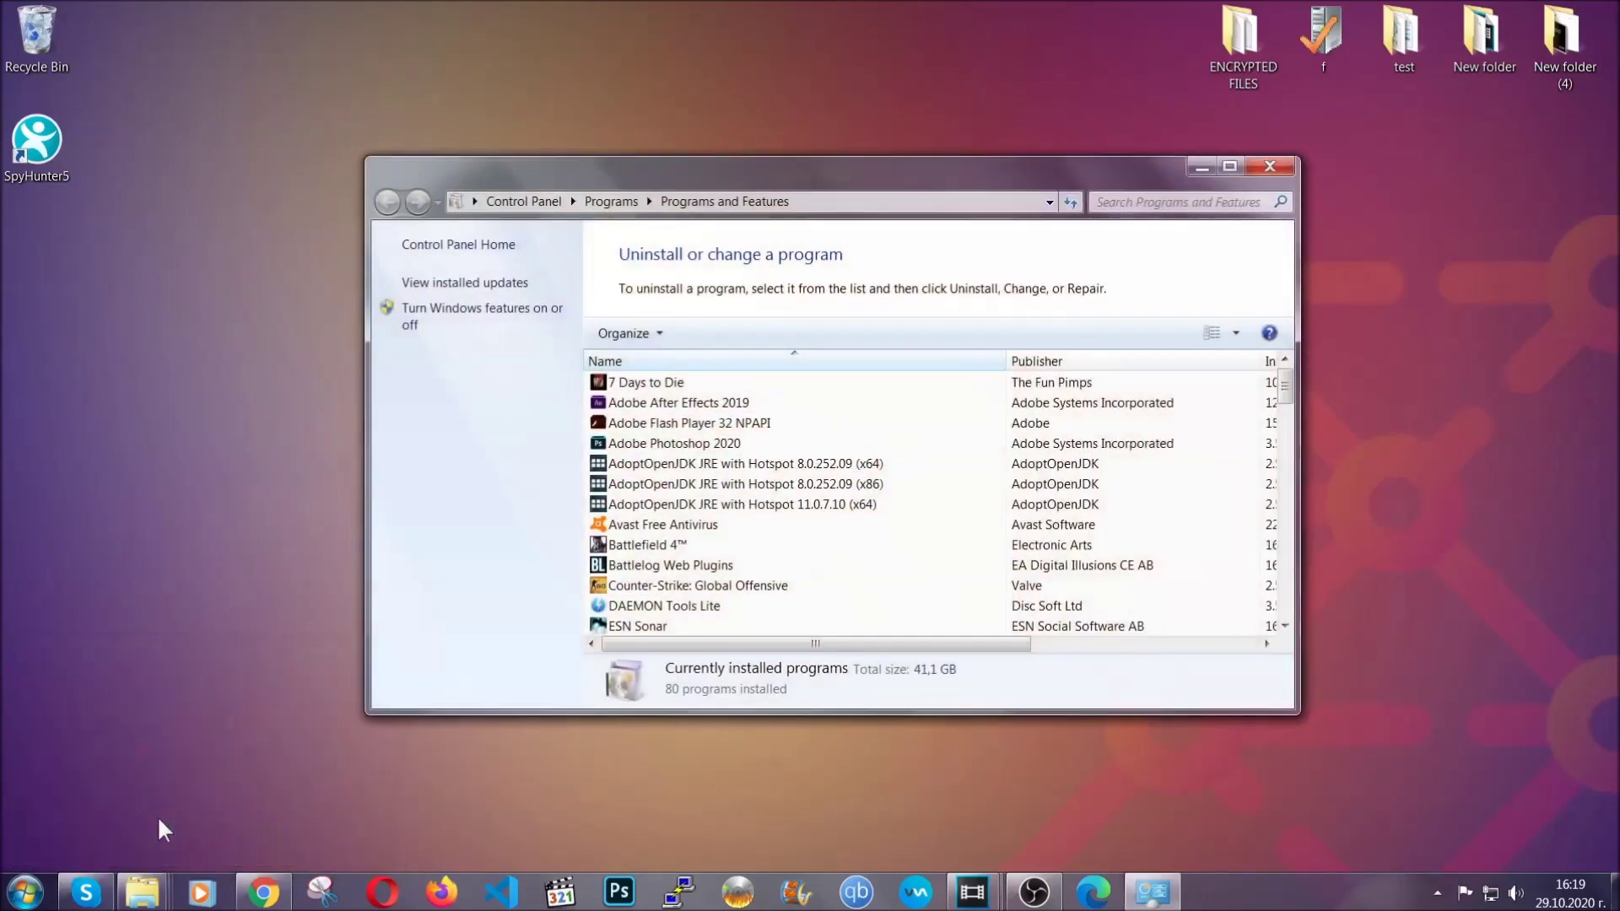
pyautogui.scroll(-20, 853, 451)
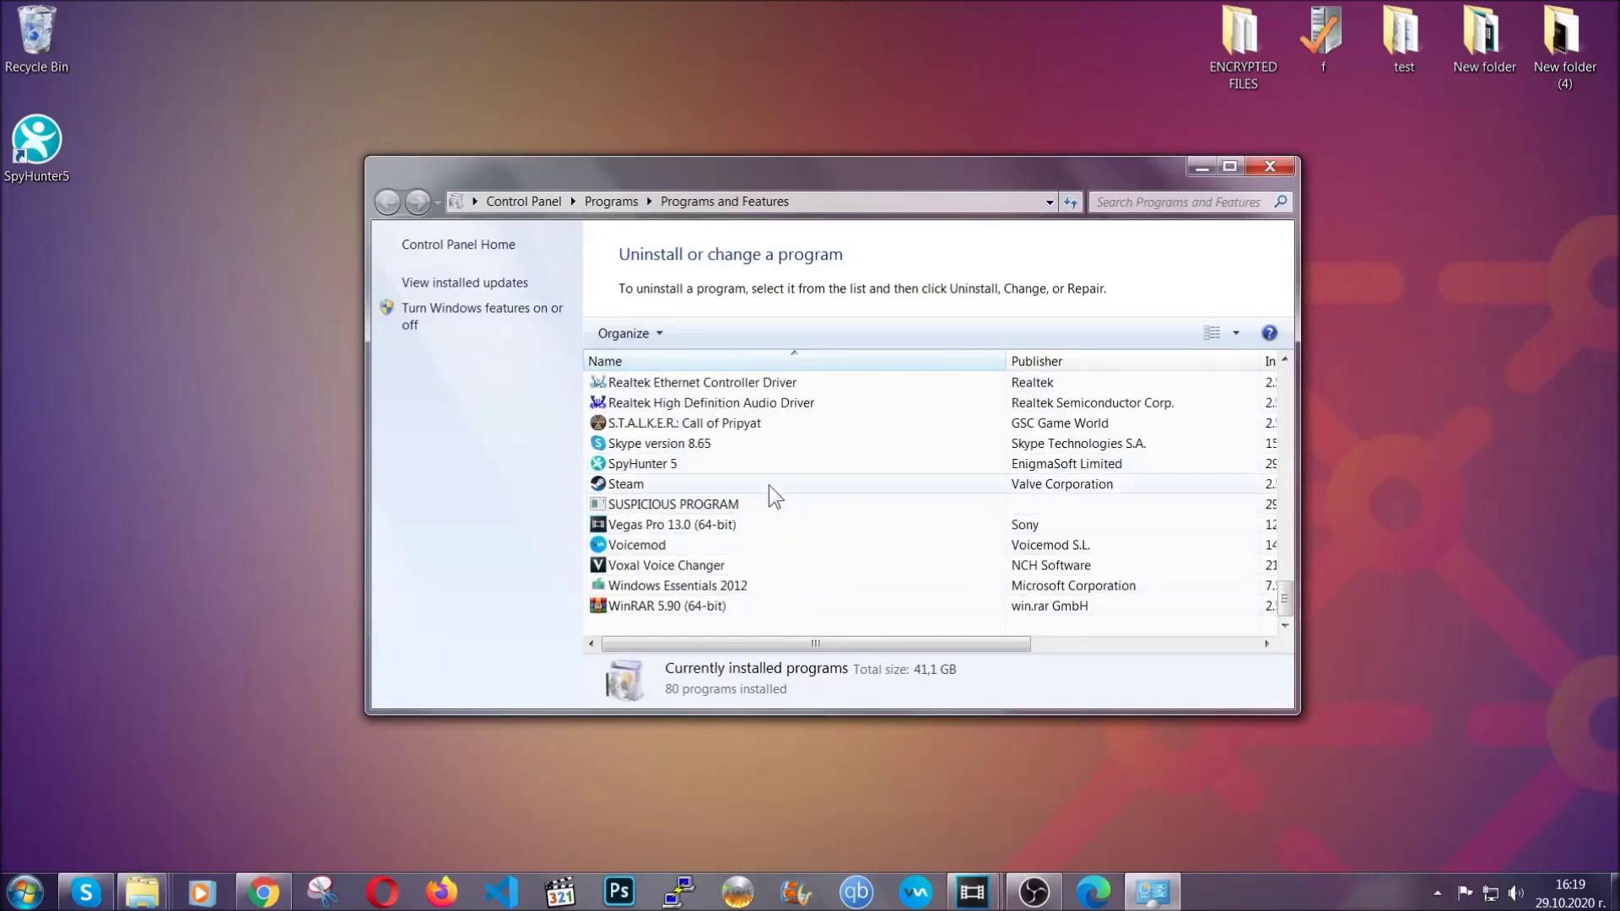
pyautogui.click(687, 506)
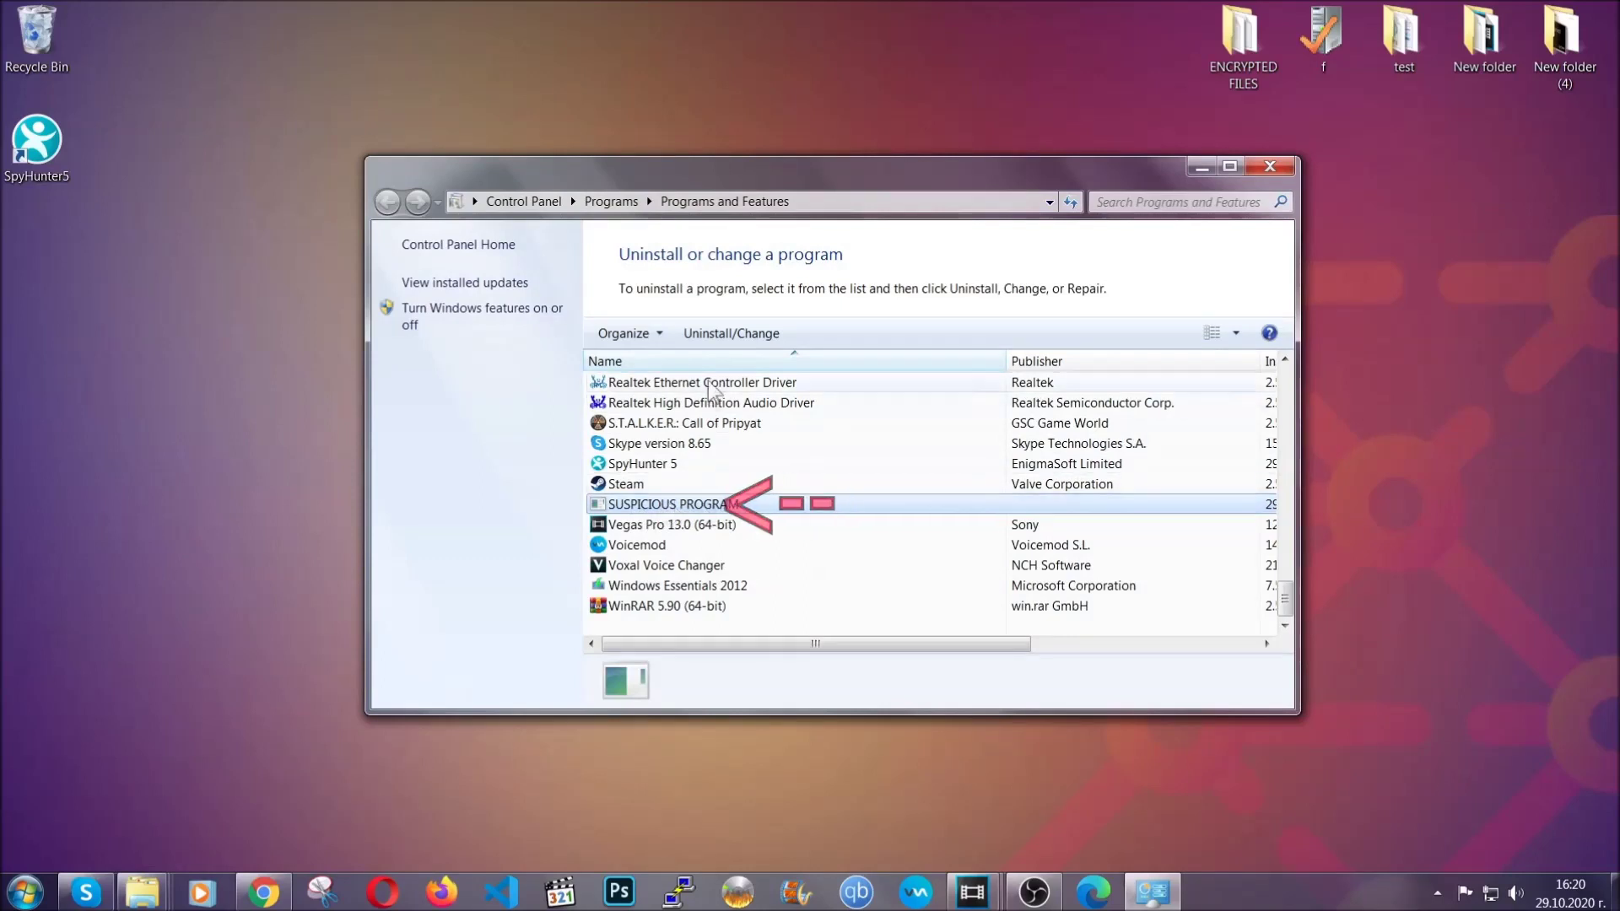
pyautogui.click(717, 331)
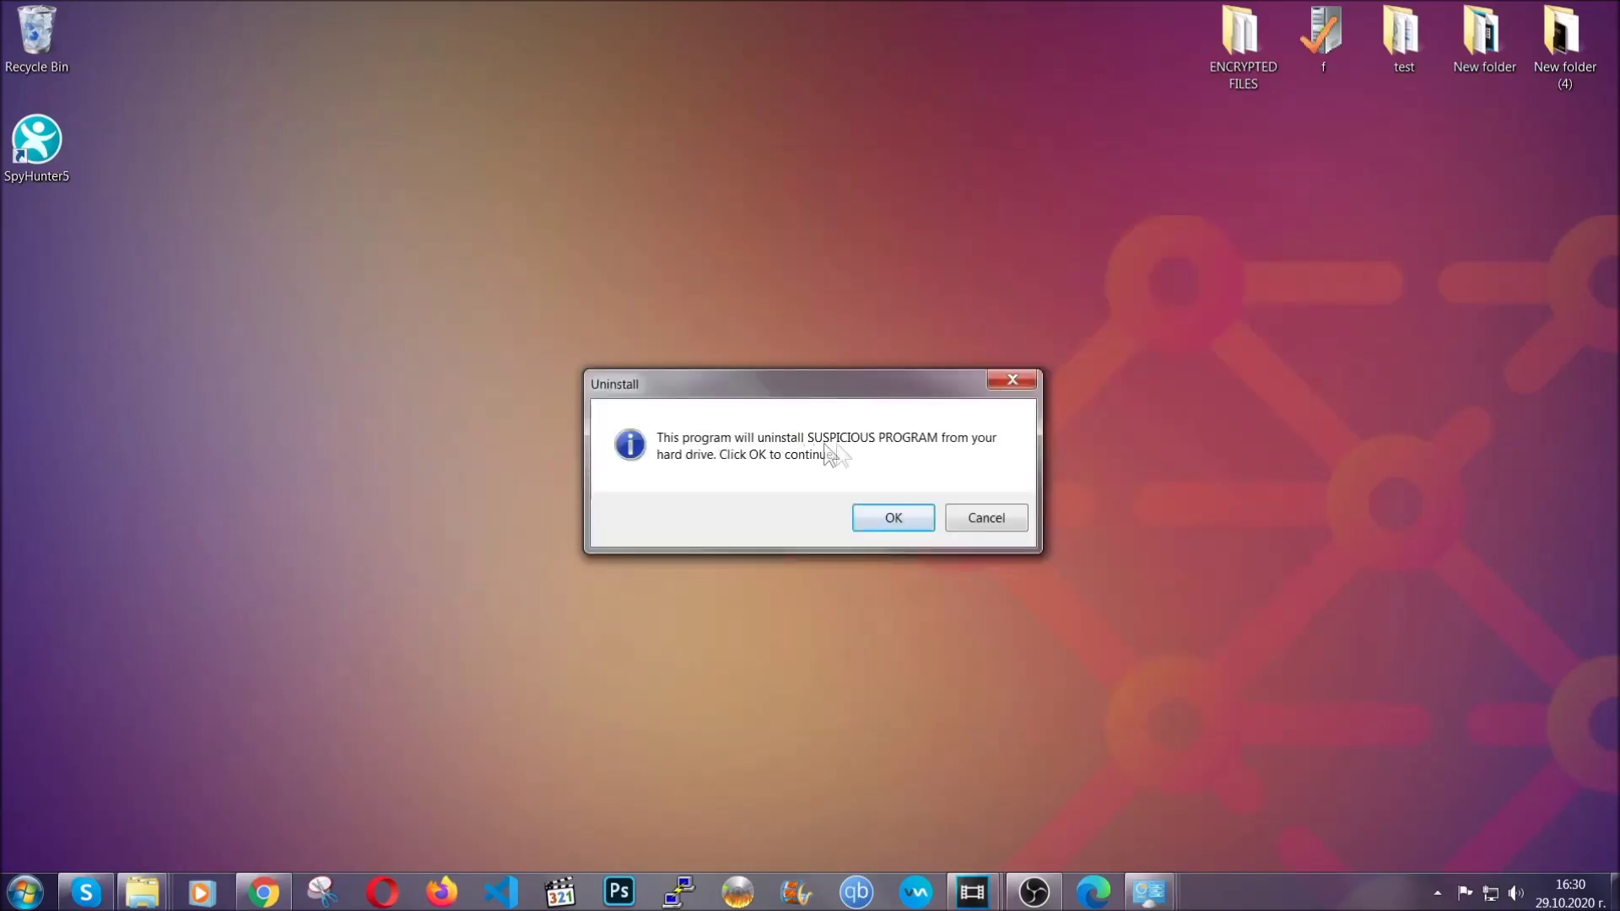
pyautogui.click(886, 519)
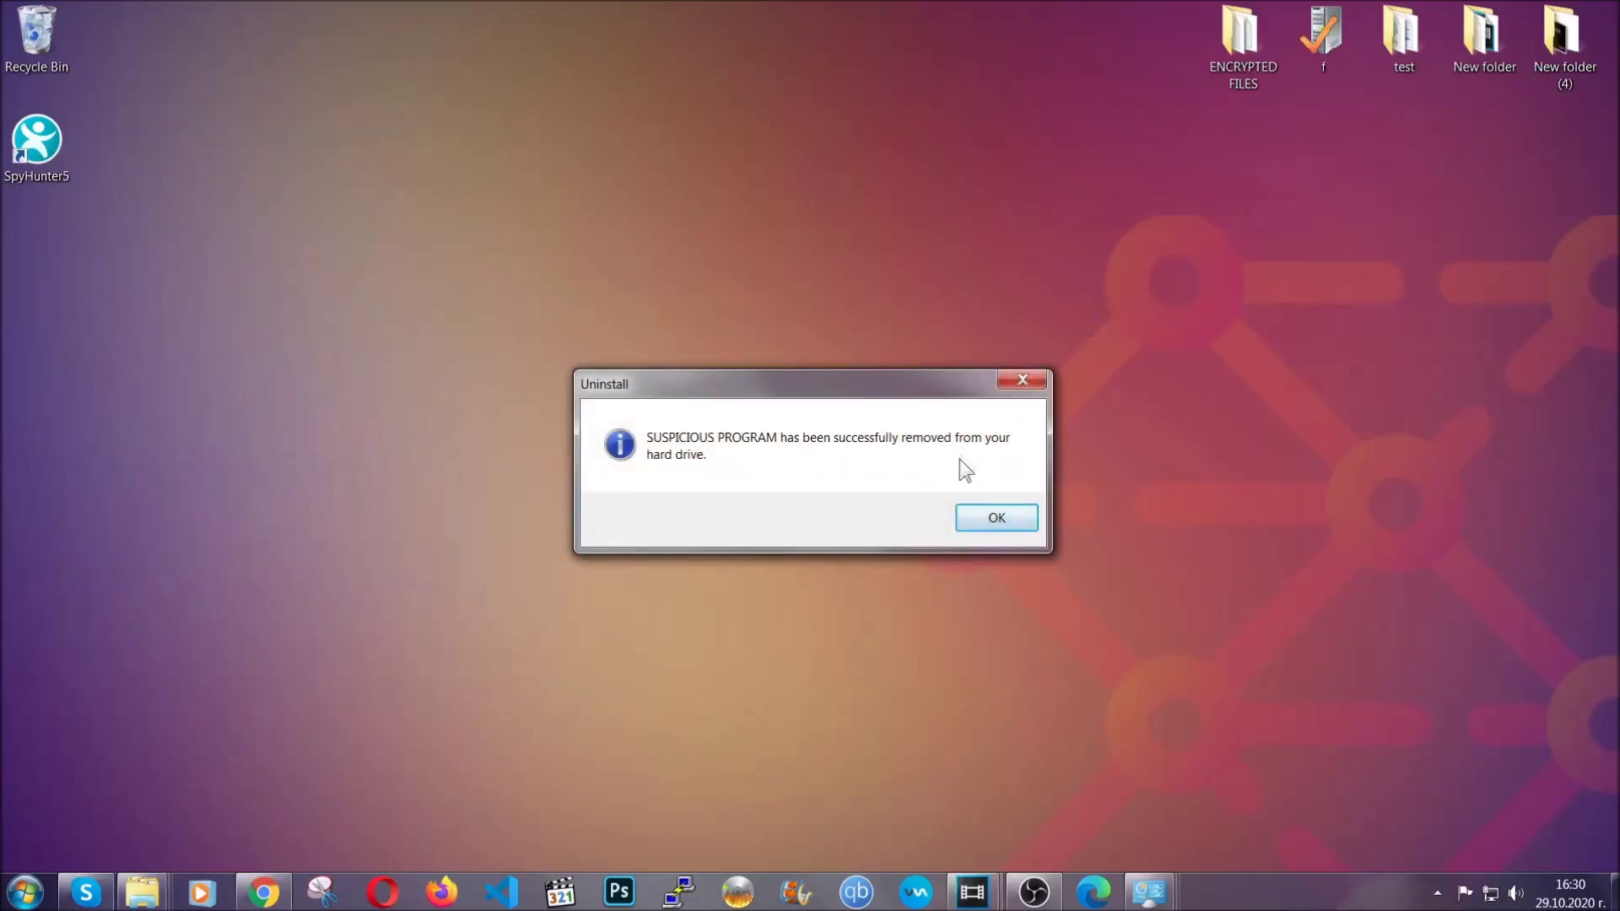
pyautogui.click(975, 517)
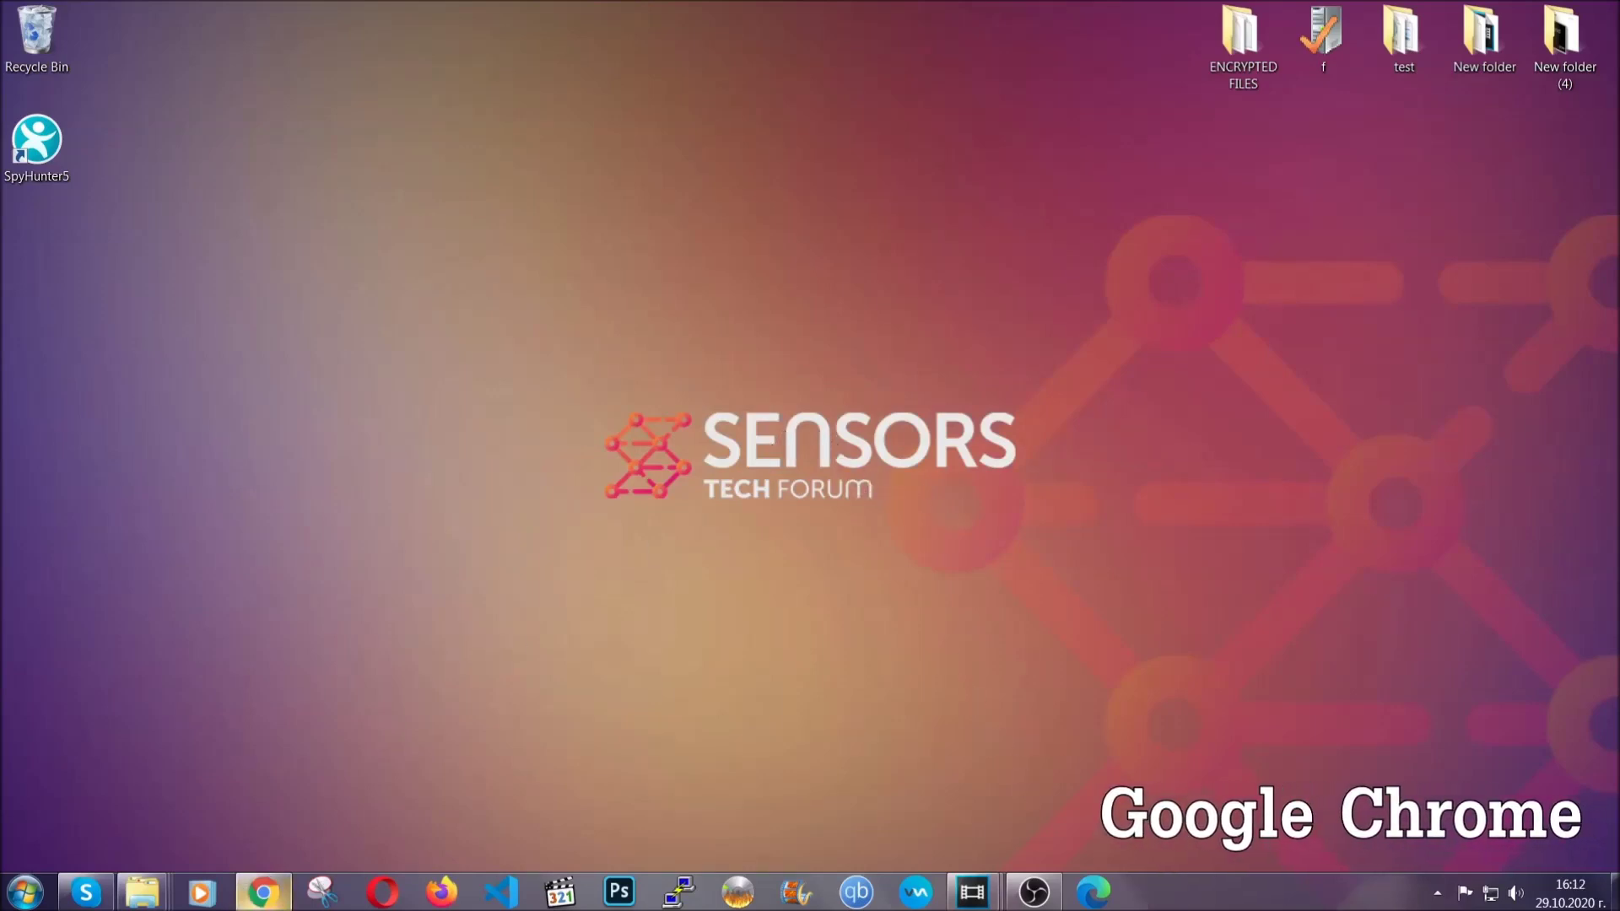
# - Clear all-time Chrome history, cookies and cache via chrome://settings/clearBrowserData, keeping passwords
pyautogui.click(272, 901)
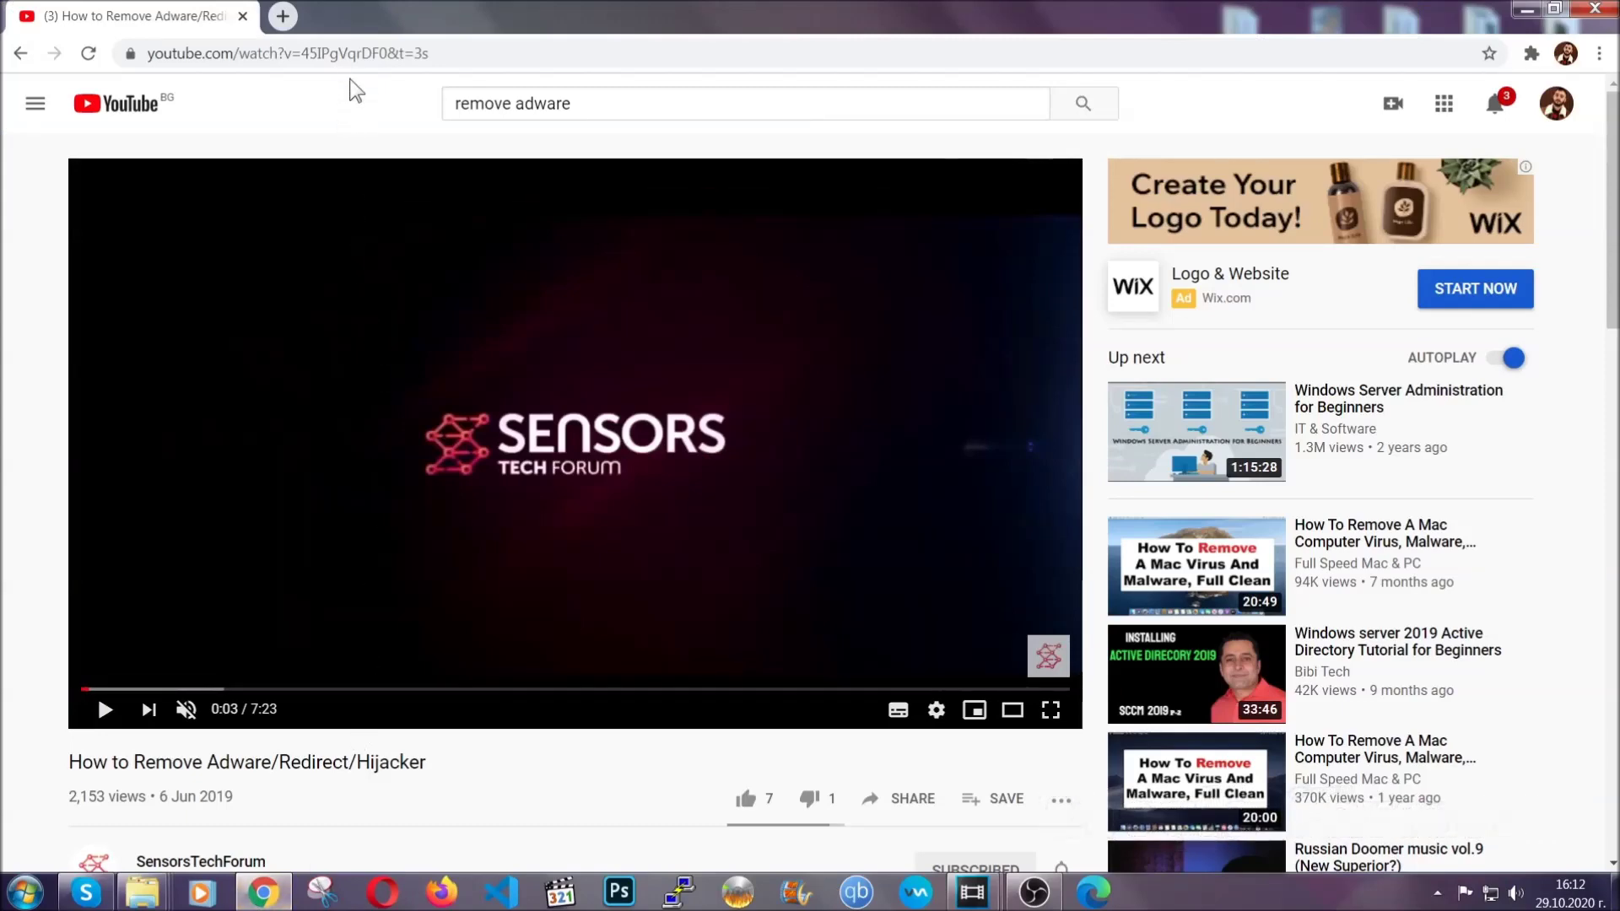
pyautogui.click(351, 55)
pyautogui.write('chro')
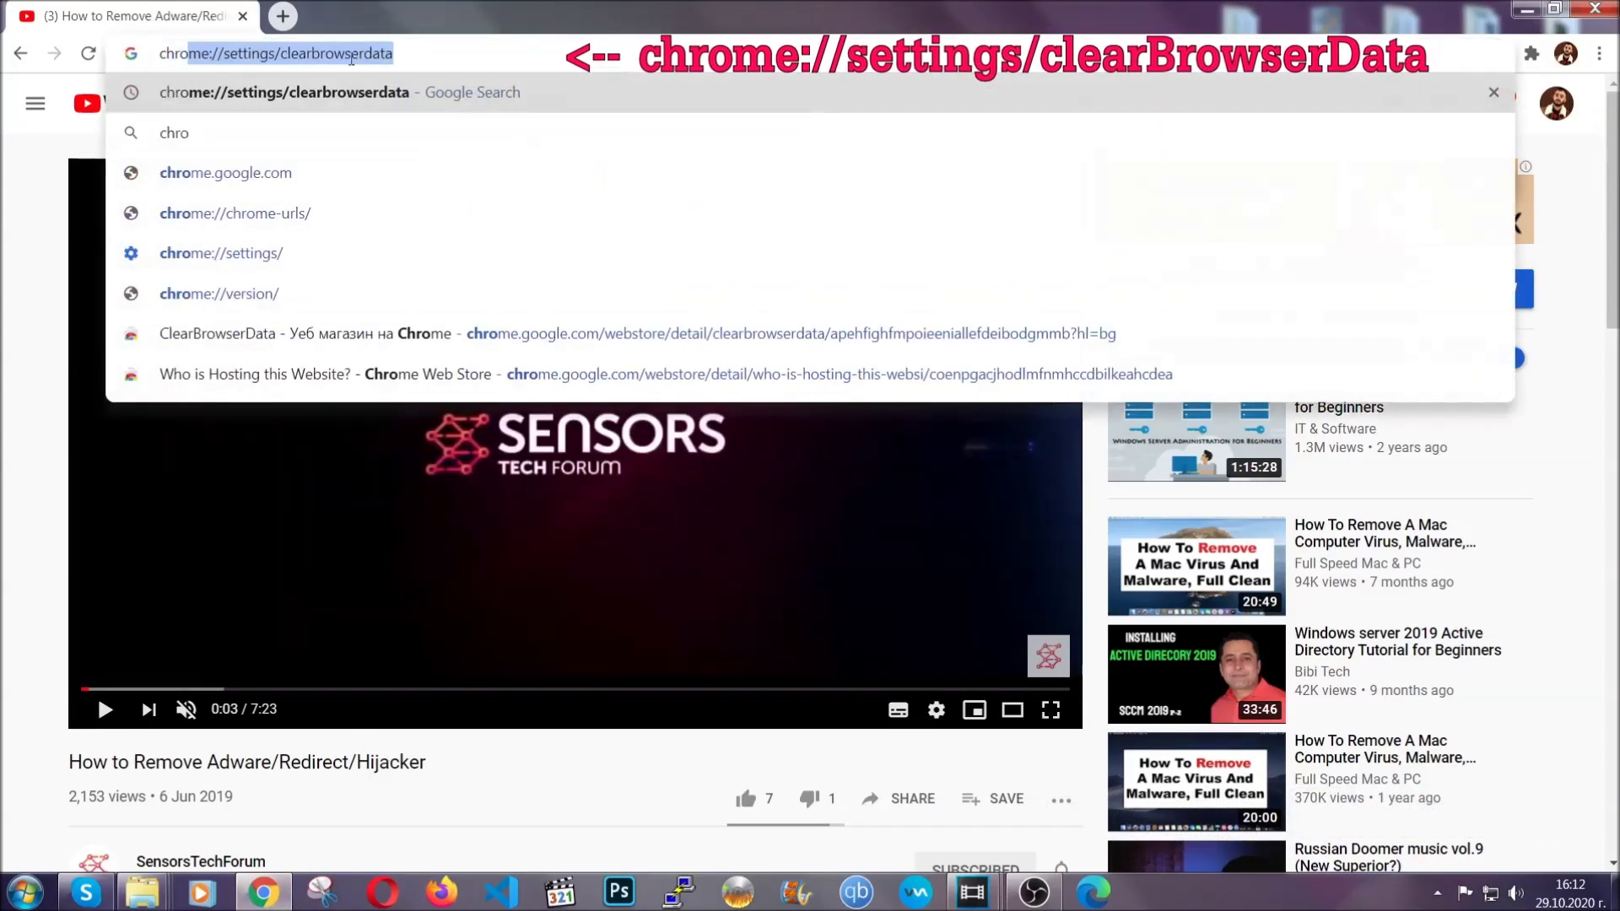
pyautogui.write('me:/')
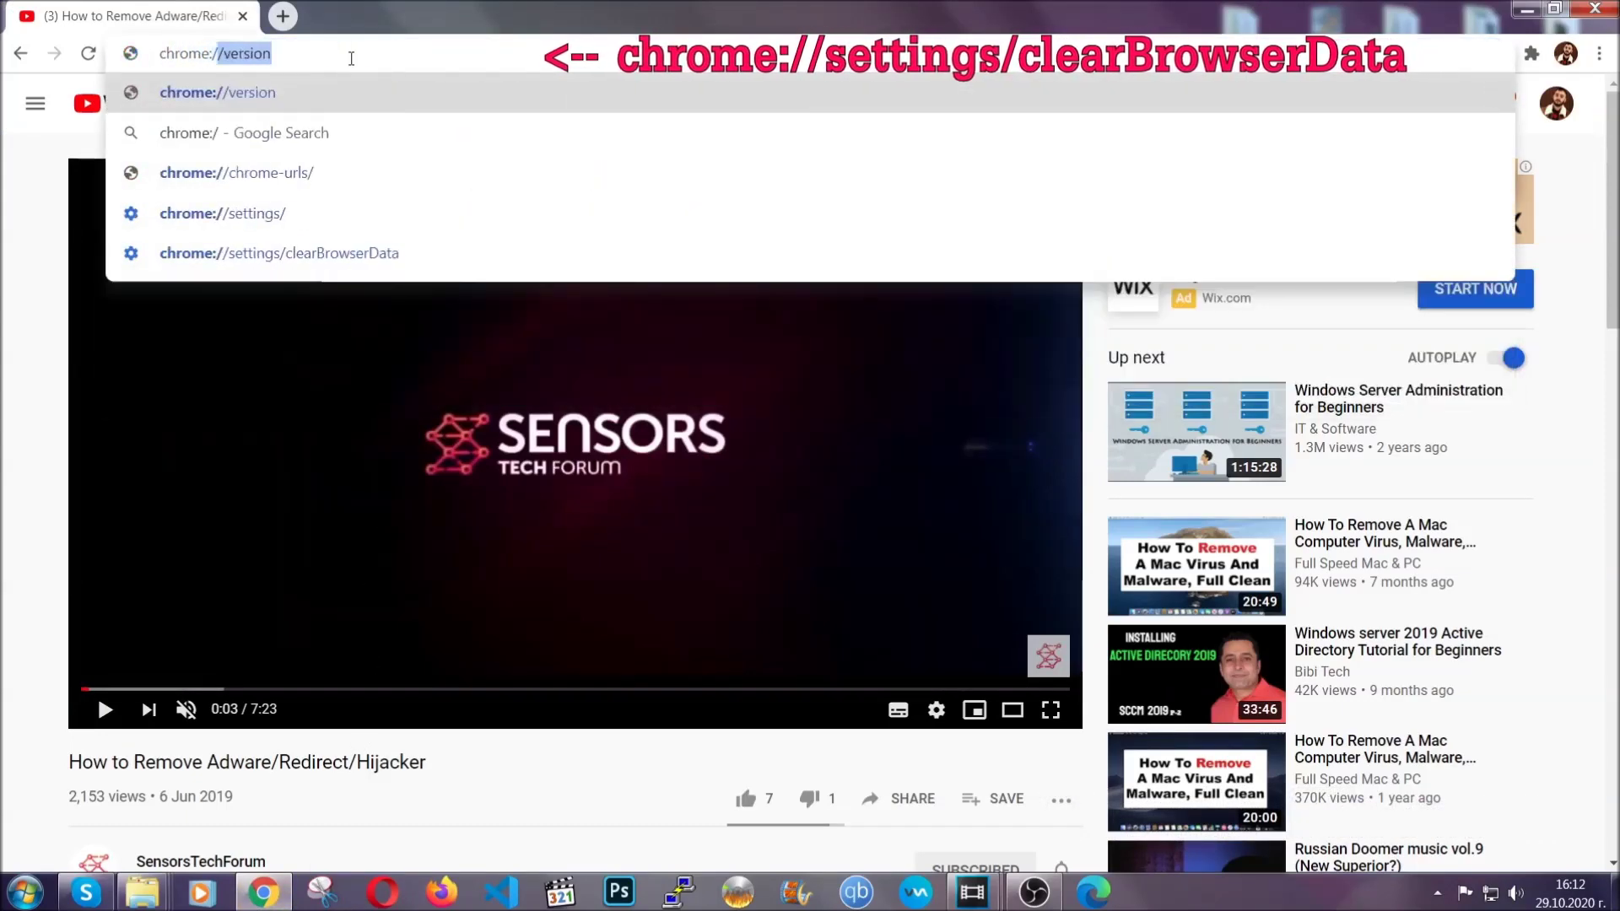
pyautogui.write('/setting')
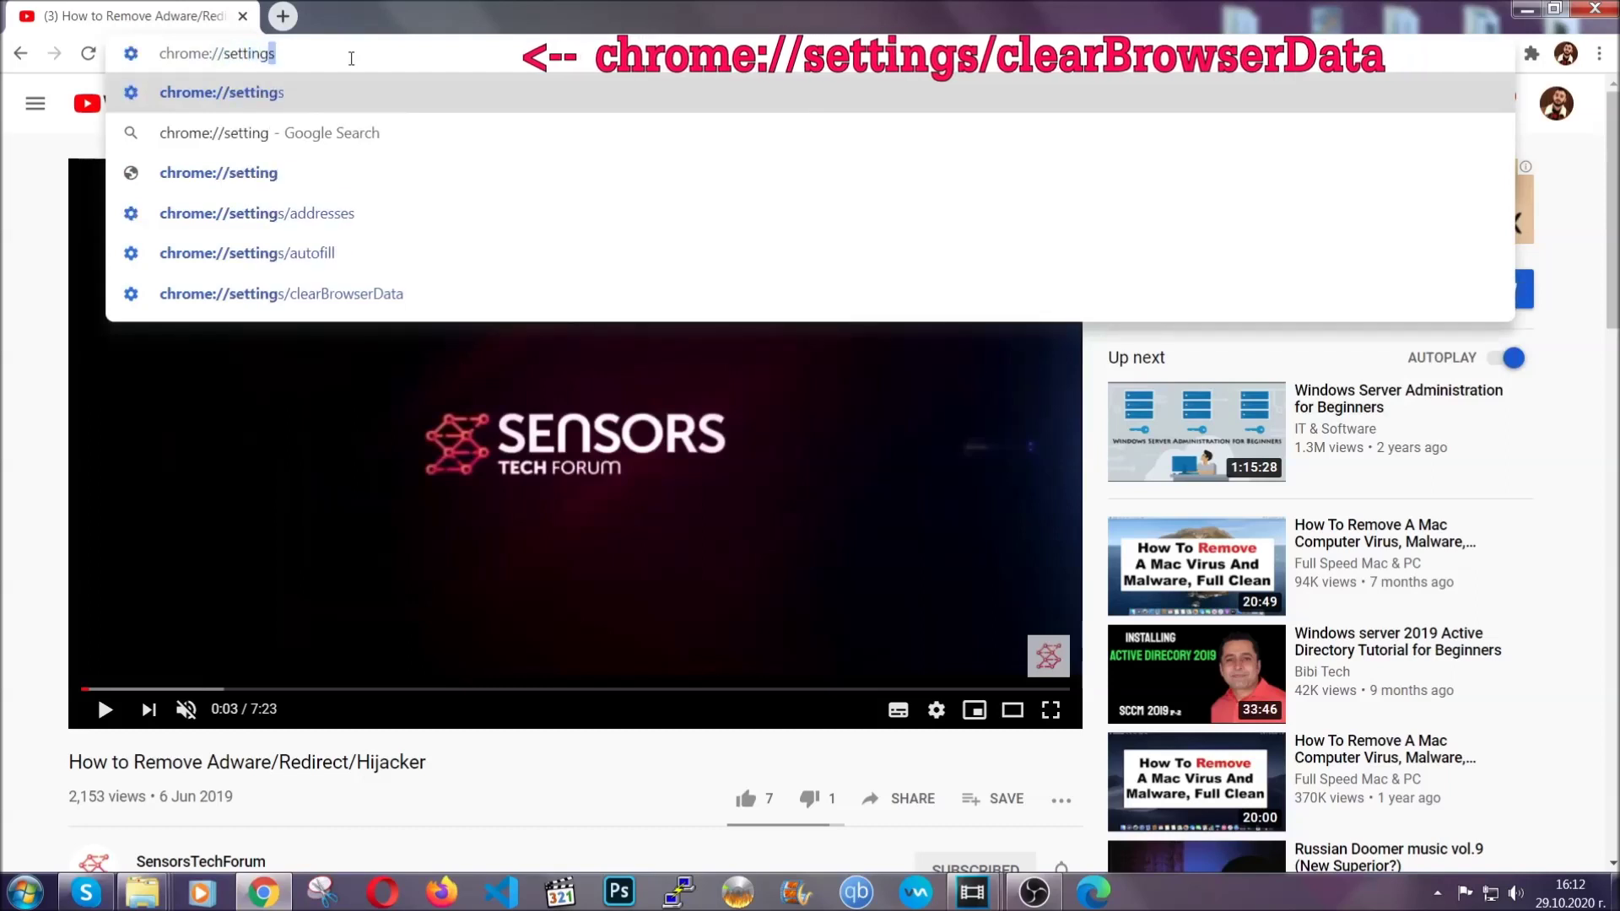
pyautogui.write('s/ce')
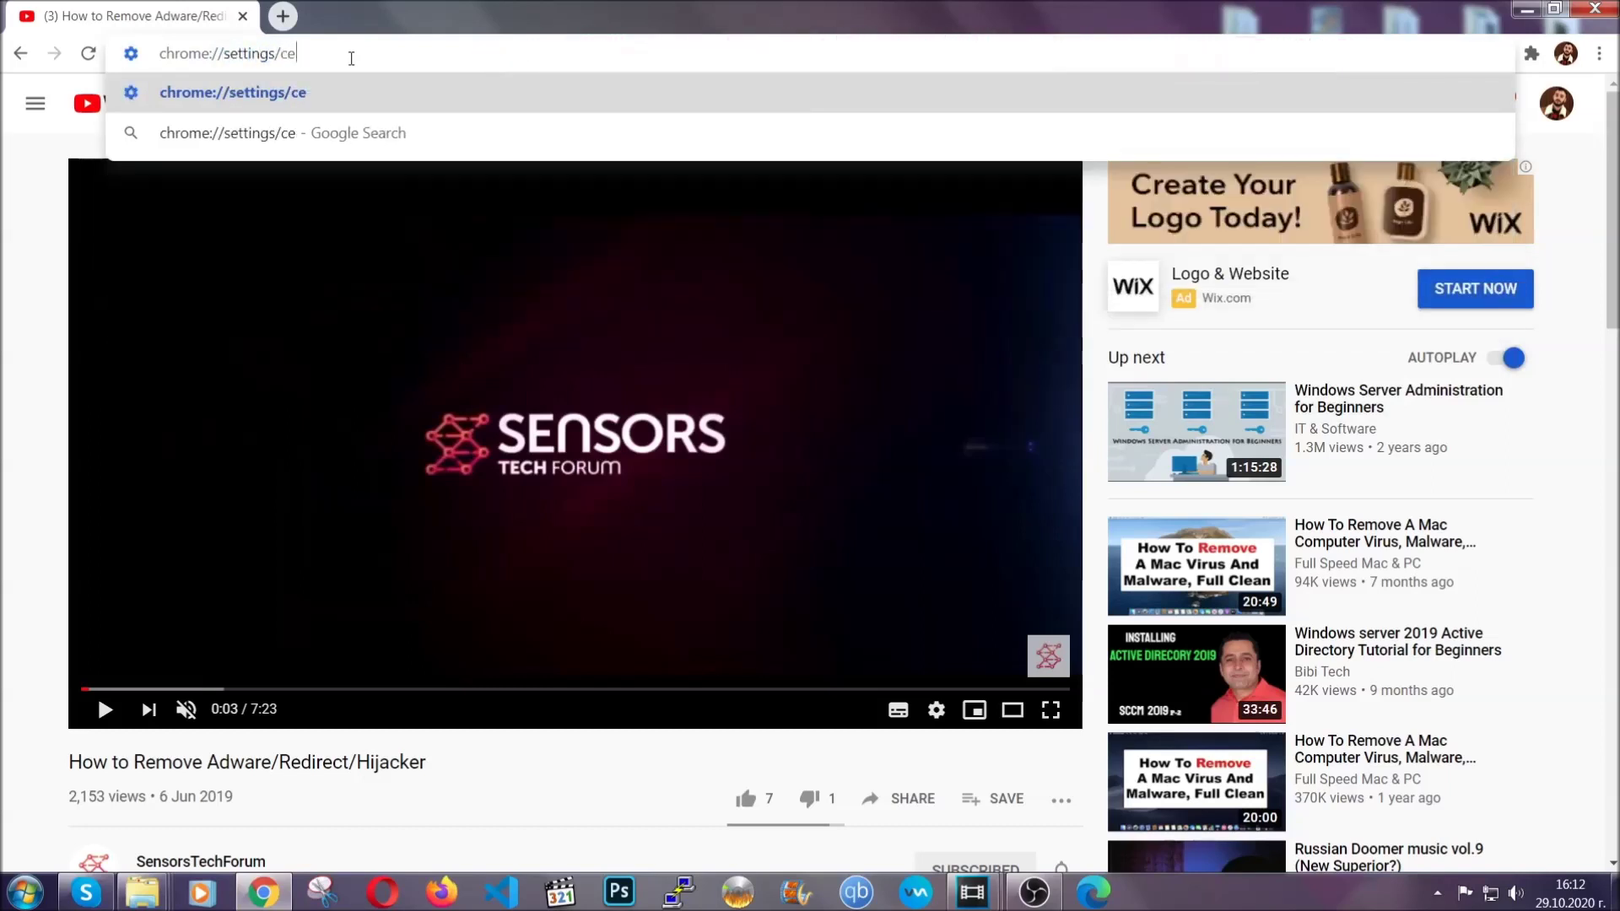
pyautogui.press('BackSpace')
pyautogui.write('lear')
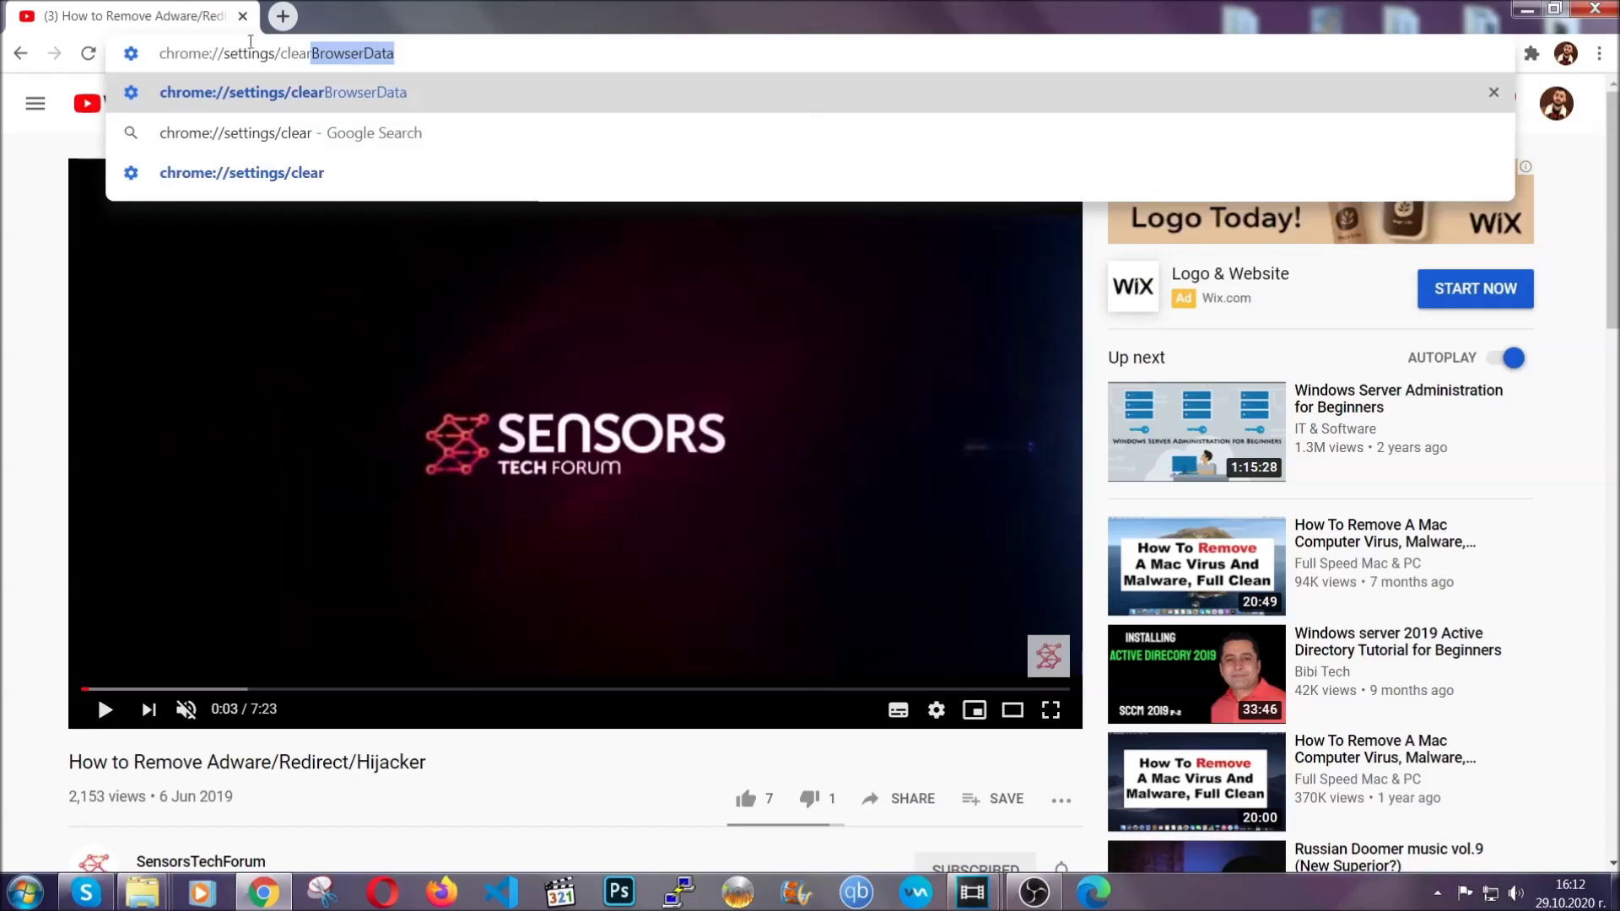
pyautogui.click(236, 91)
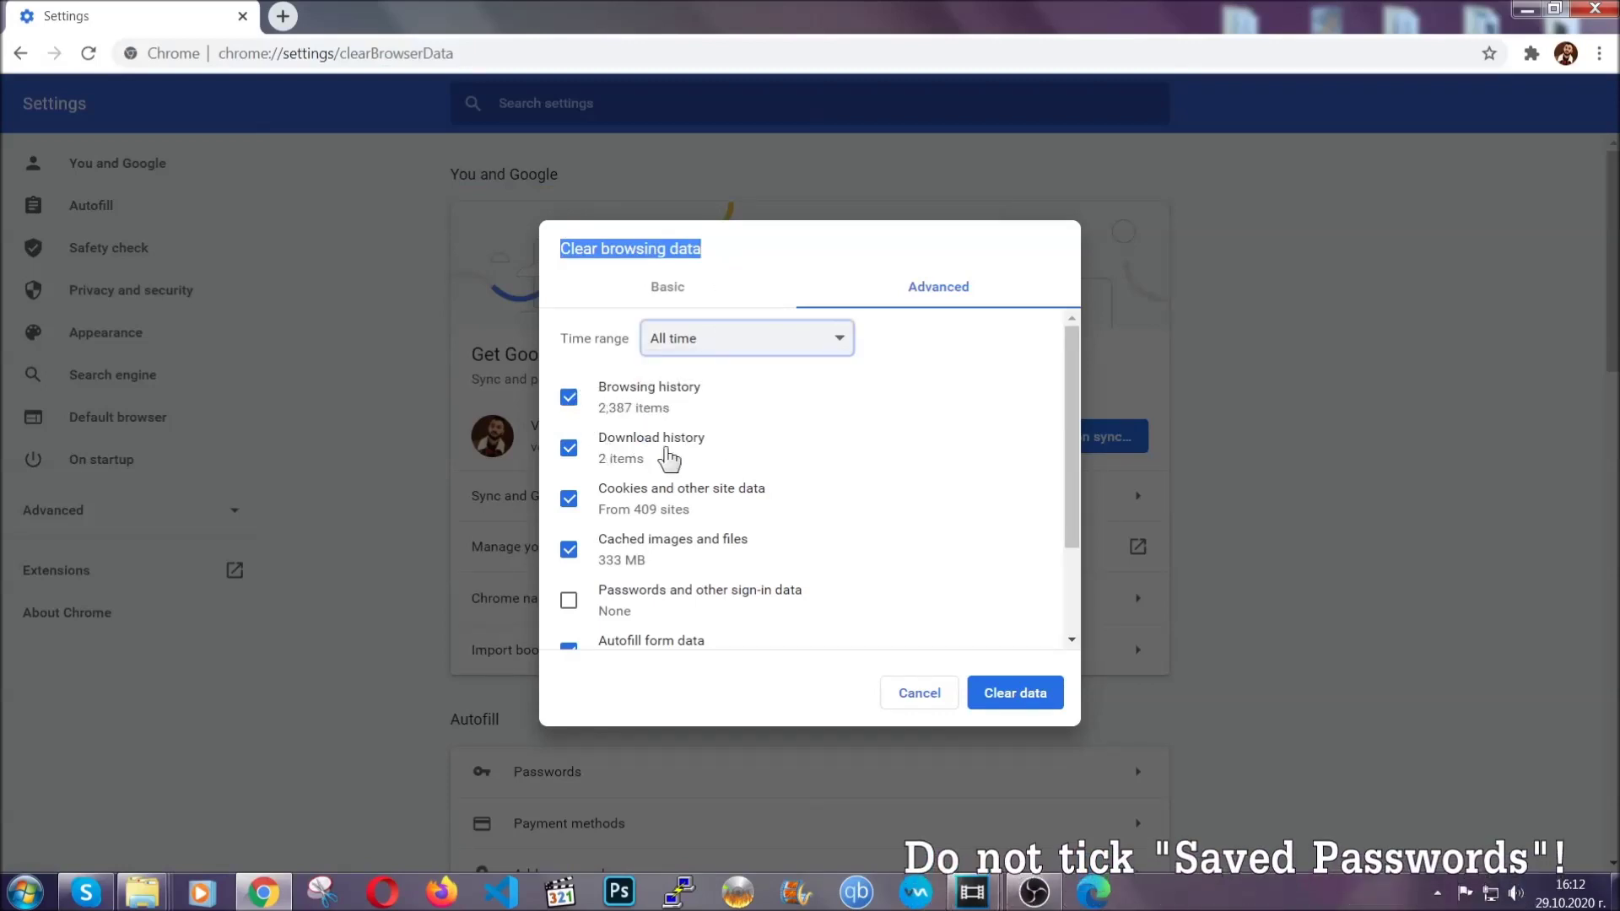
pyautogui.scroll(-2, 645, 553)
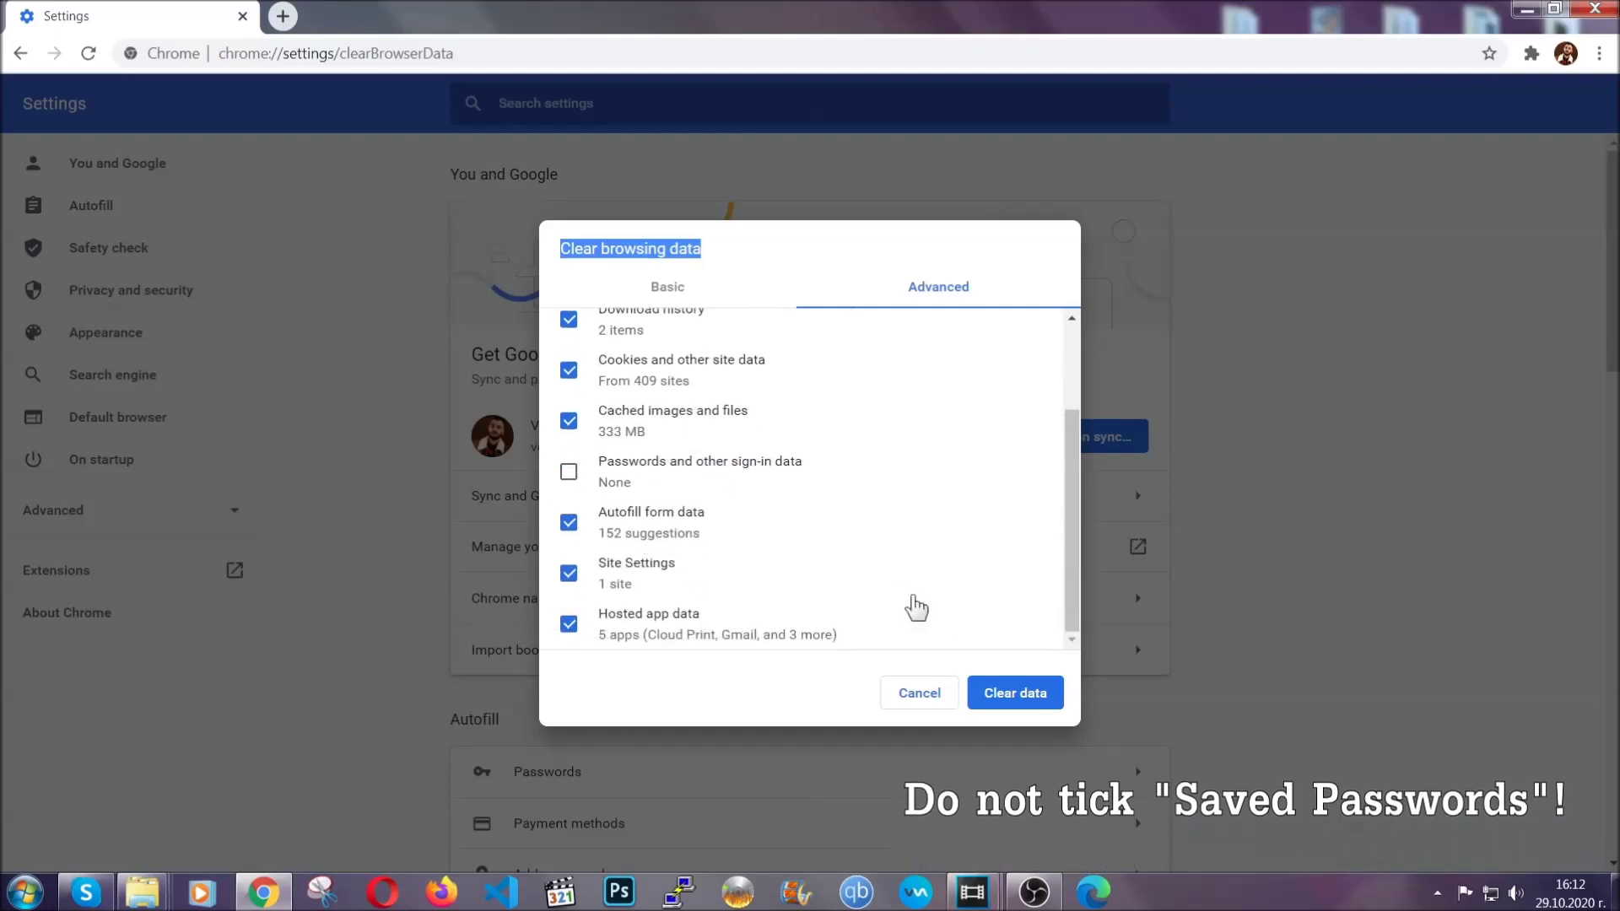
pyautogui.click(995, 692)
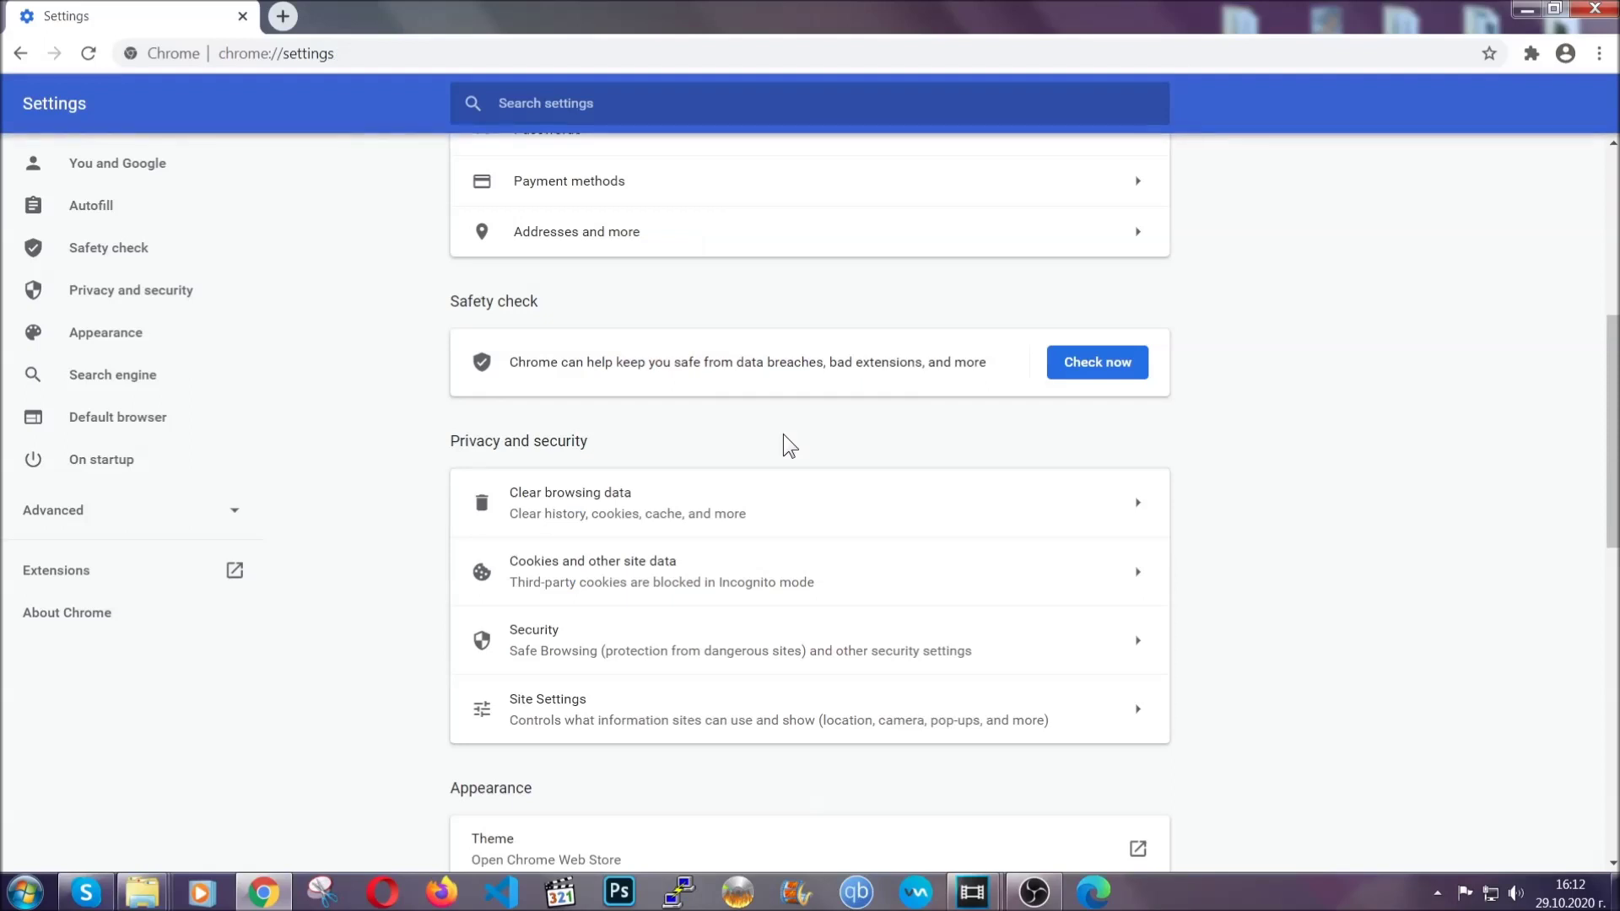
# - Remove the Bulk Media Downloader extension from Chrome and minimise the window
pyautogui.click(1600, 56)
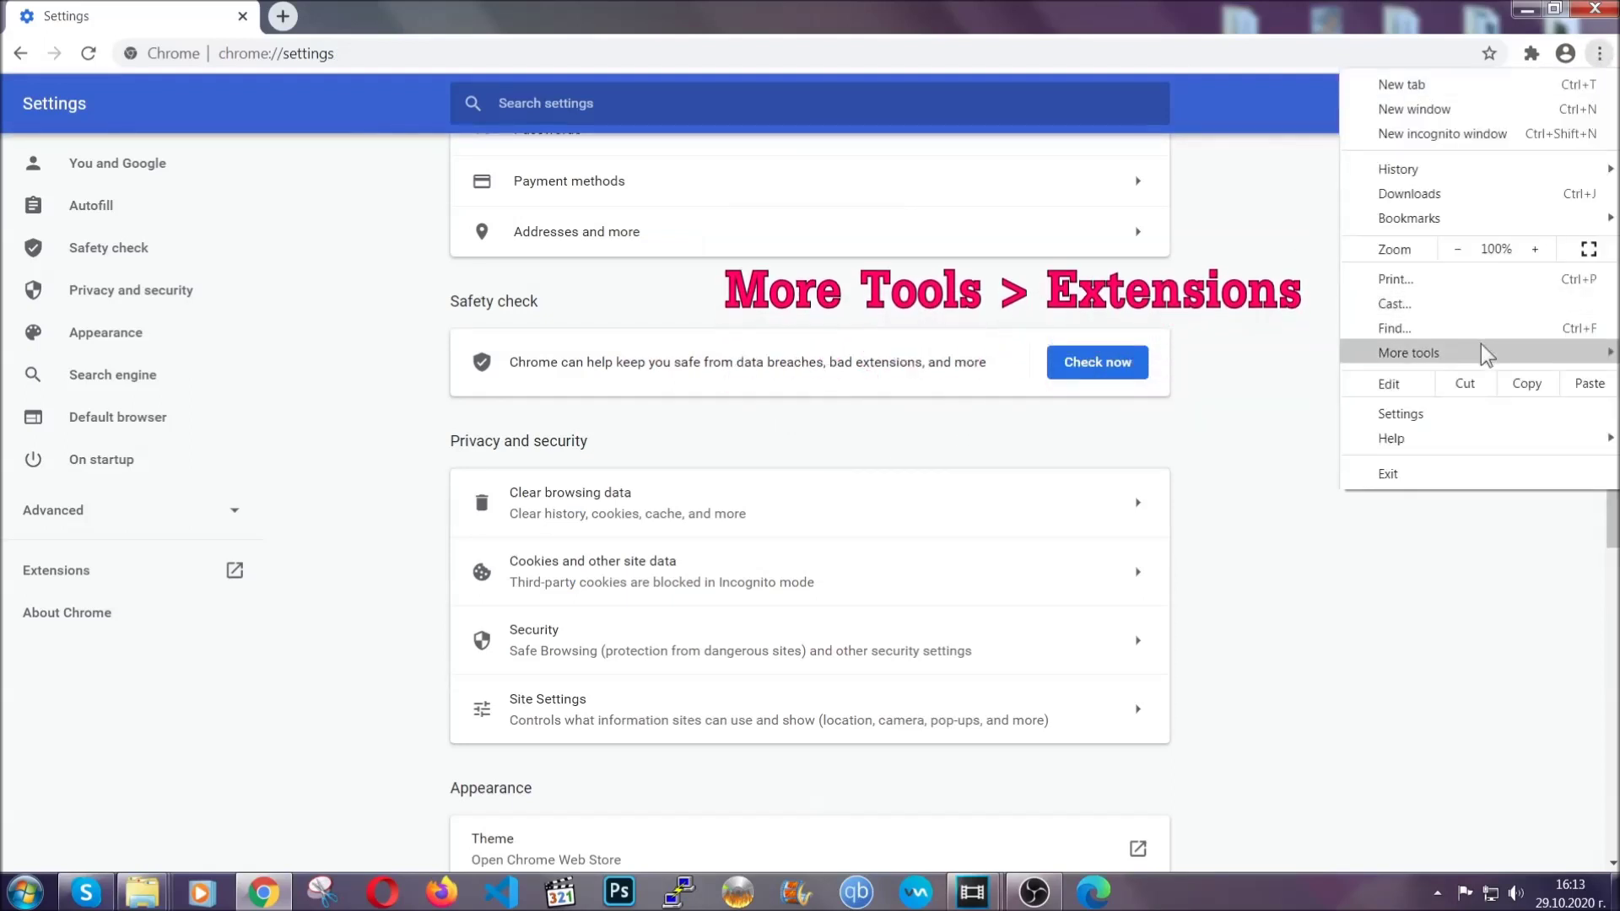
pyautogui.moveTo(1481, 346)
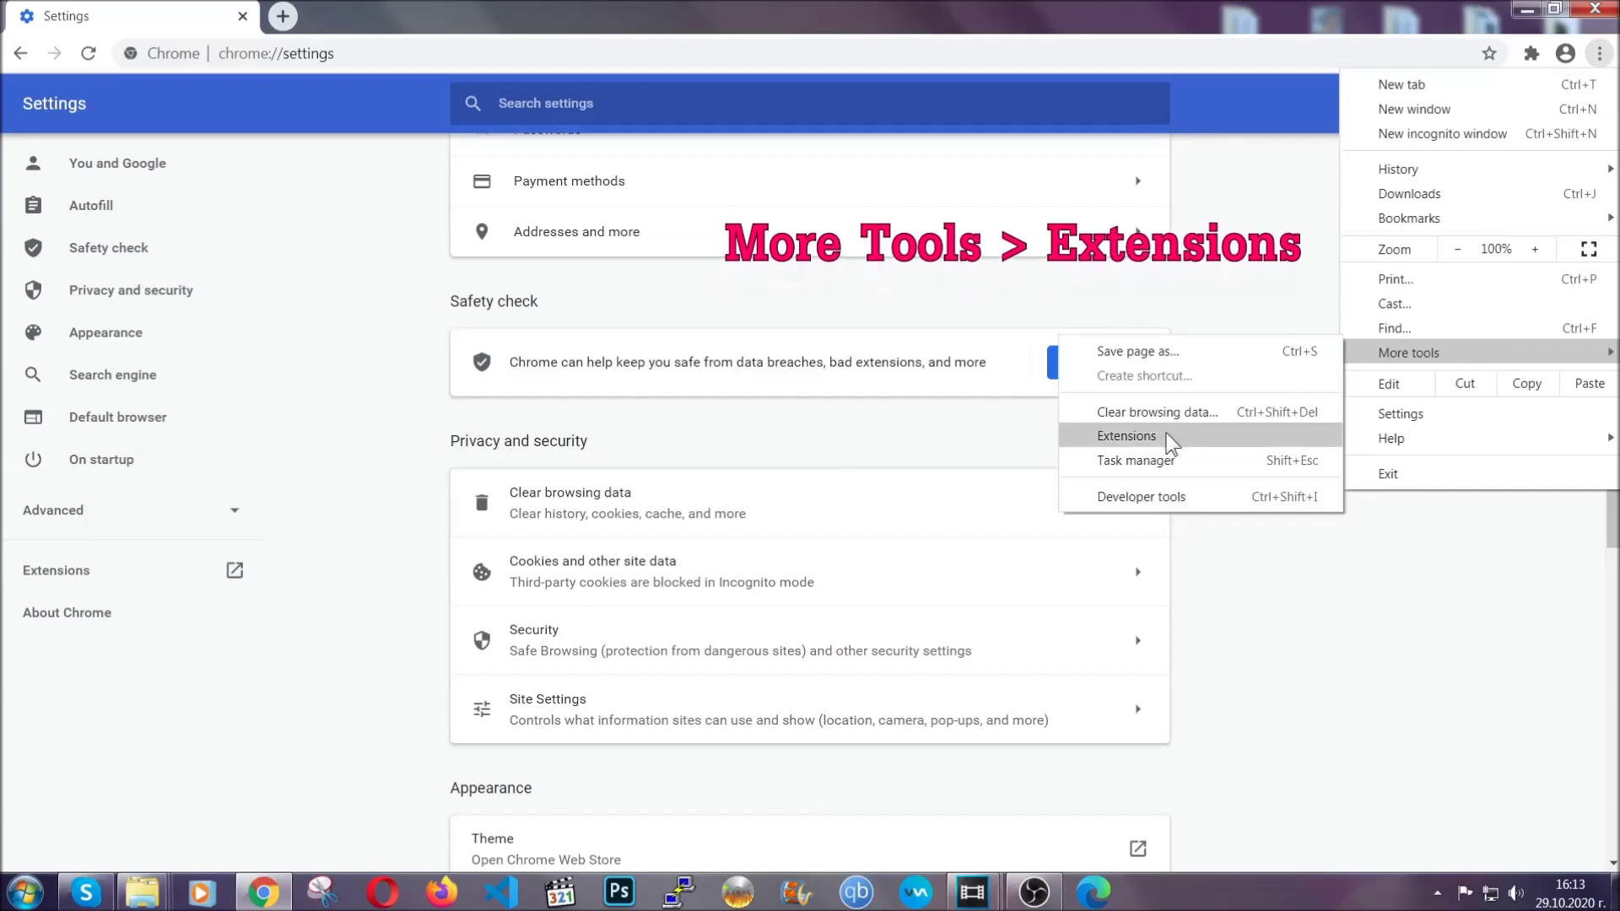
pyautogui.click(1127, 437)
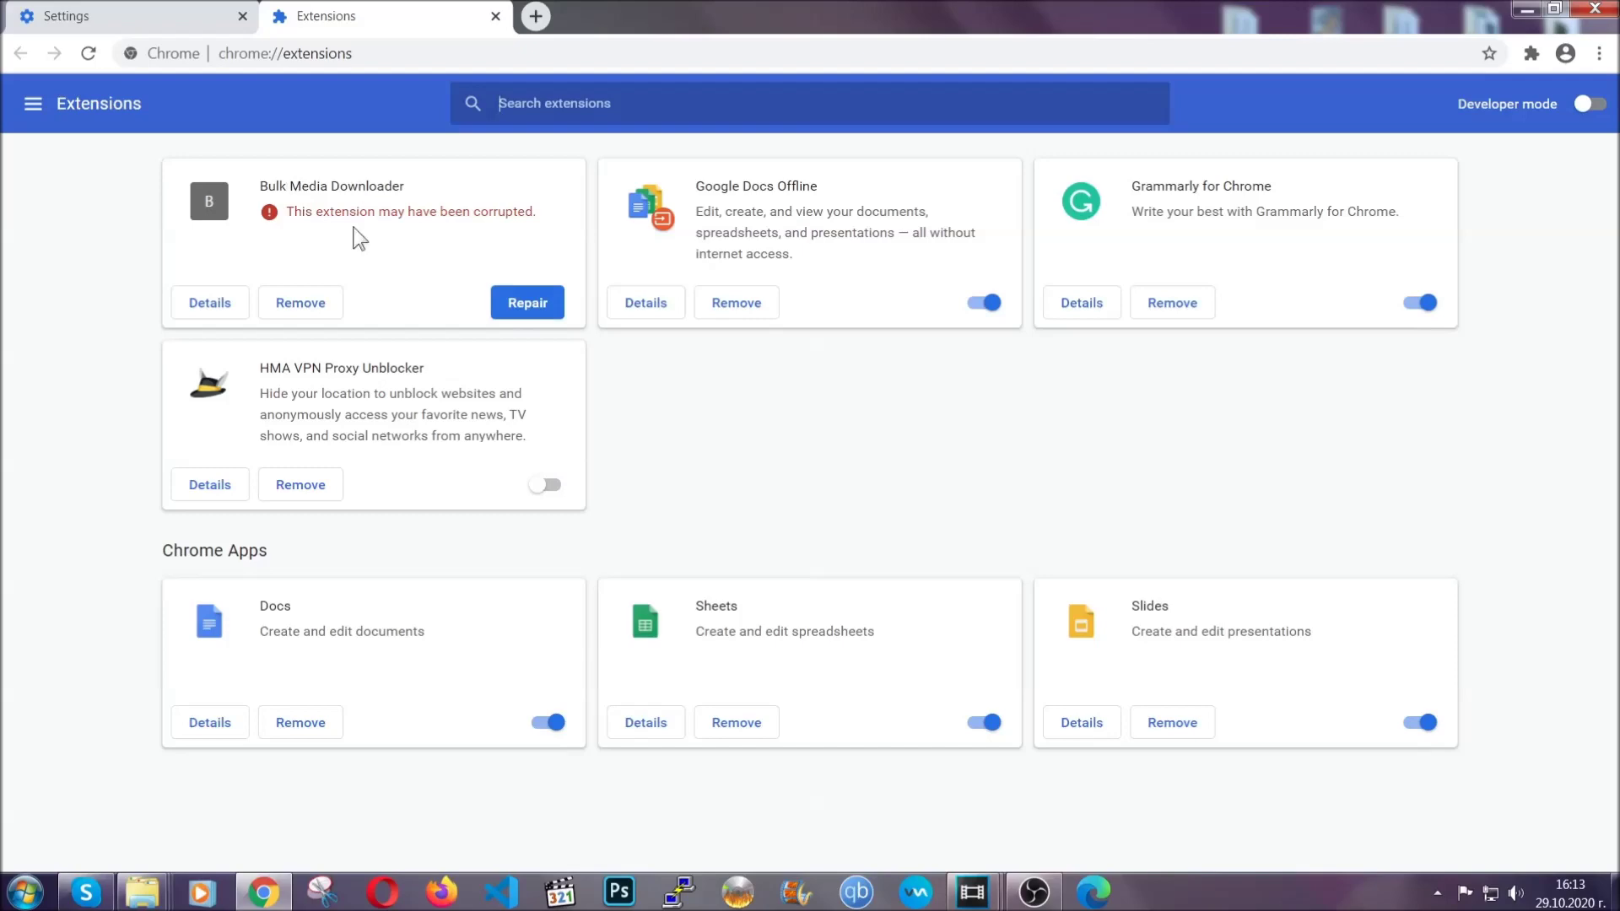
pyautogui.click(301, 303)
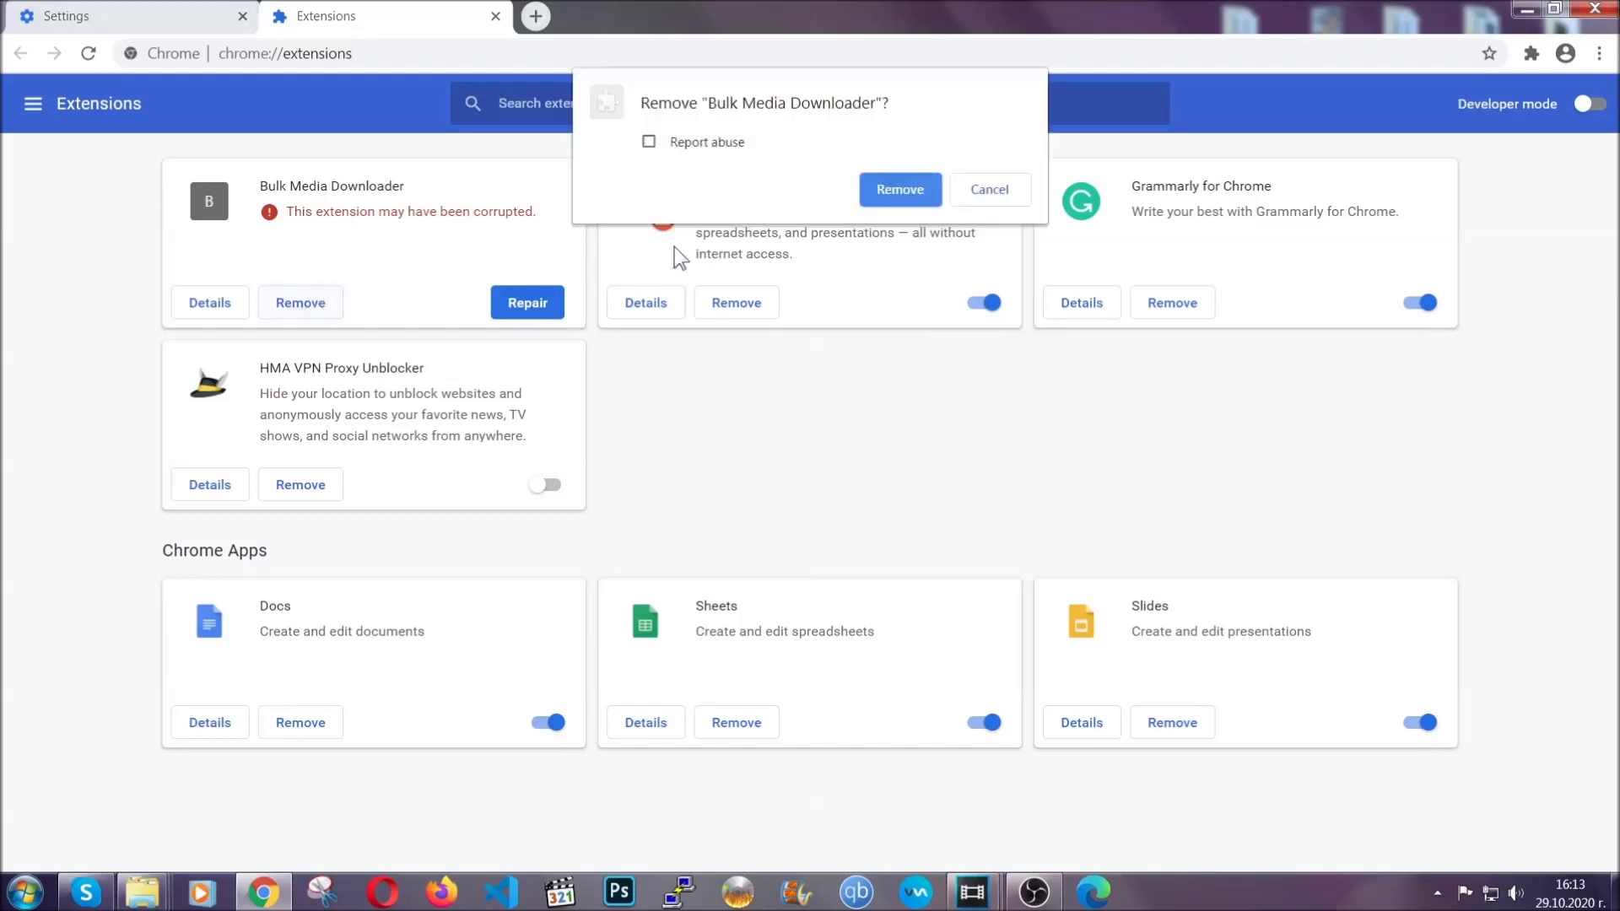
pyautogui.click(875, 187)
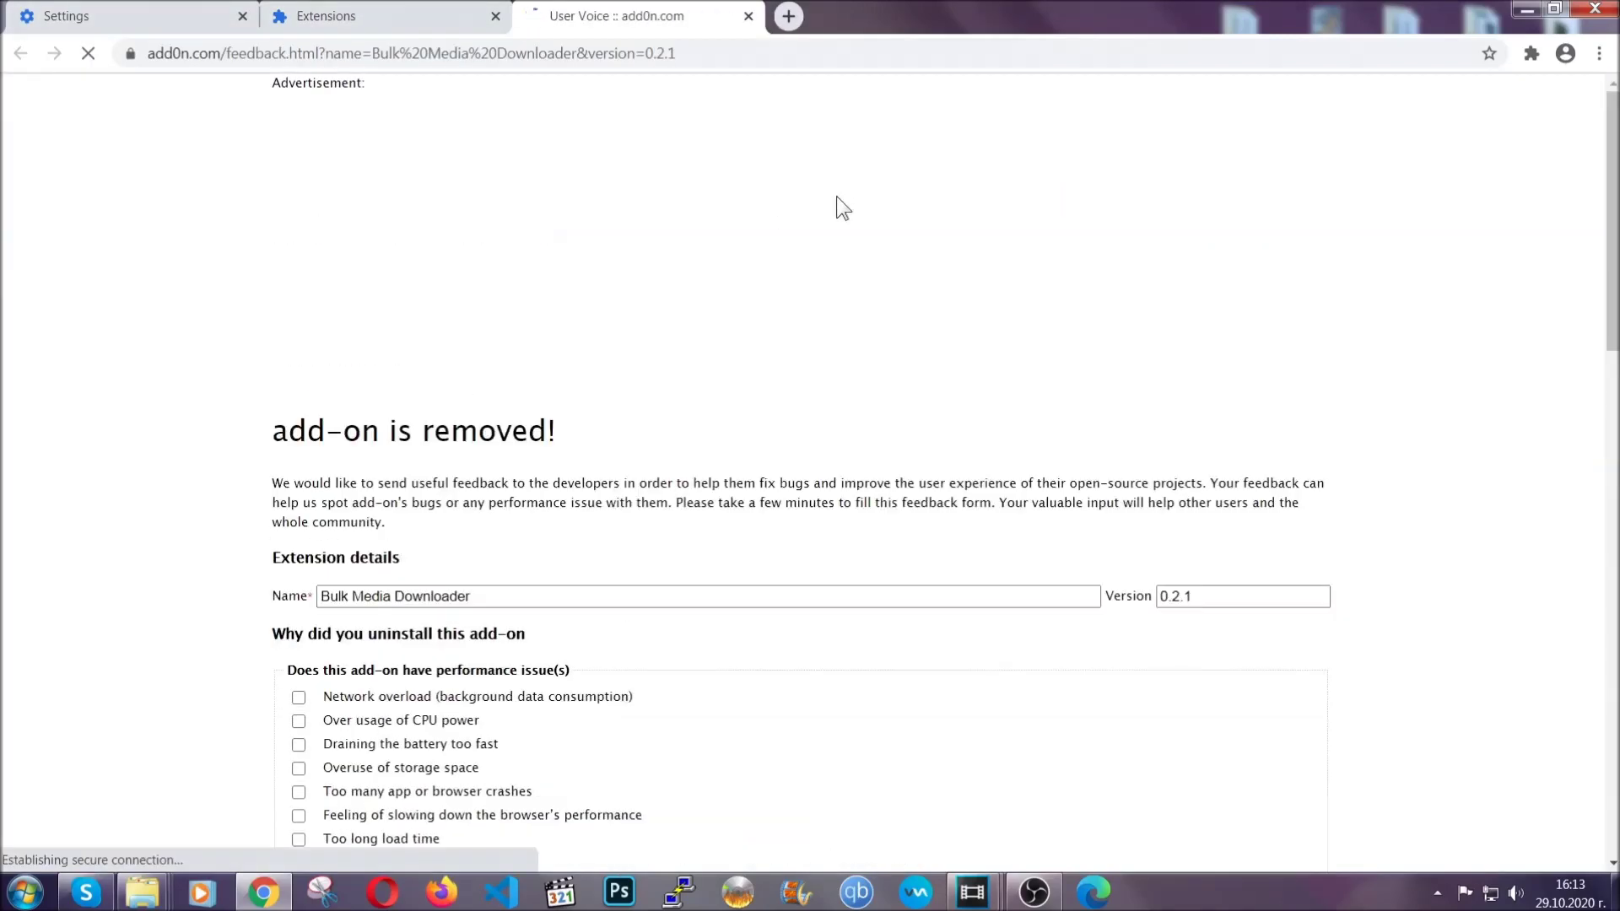
pyautogui.click(412, 17)
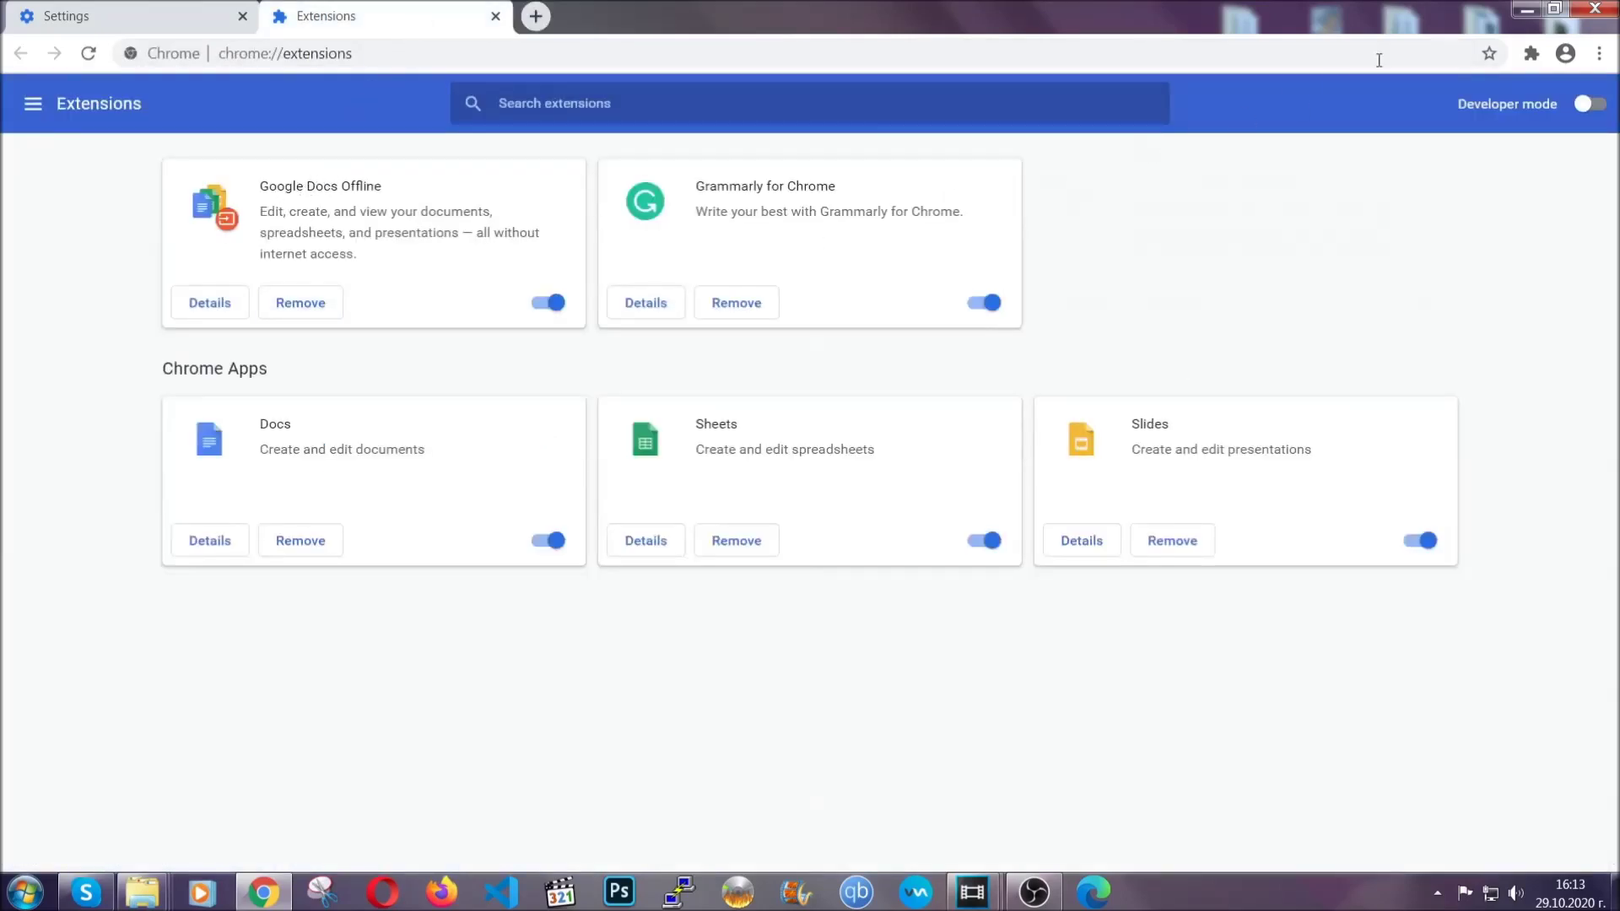
pyautogui.click(1513, 8)
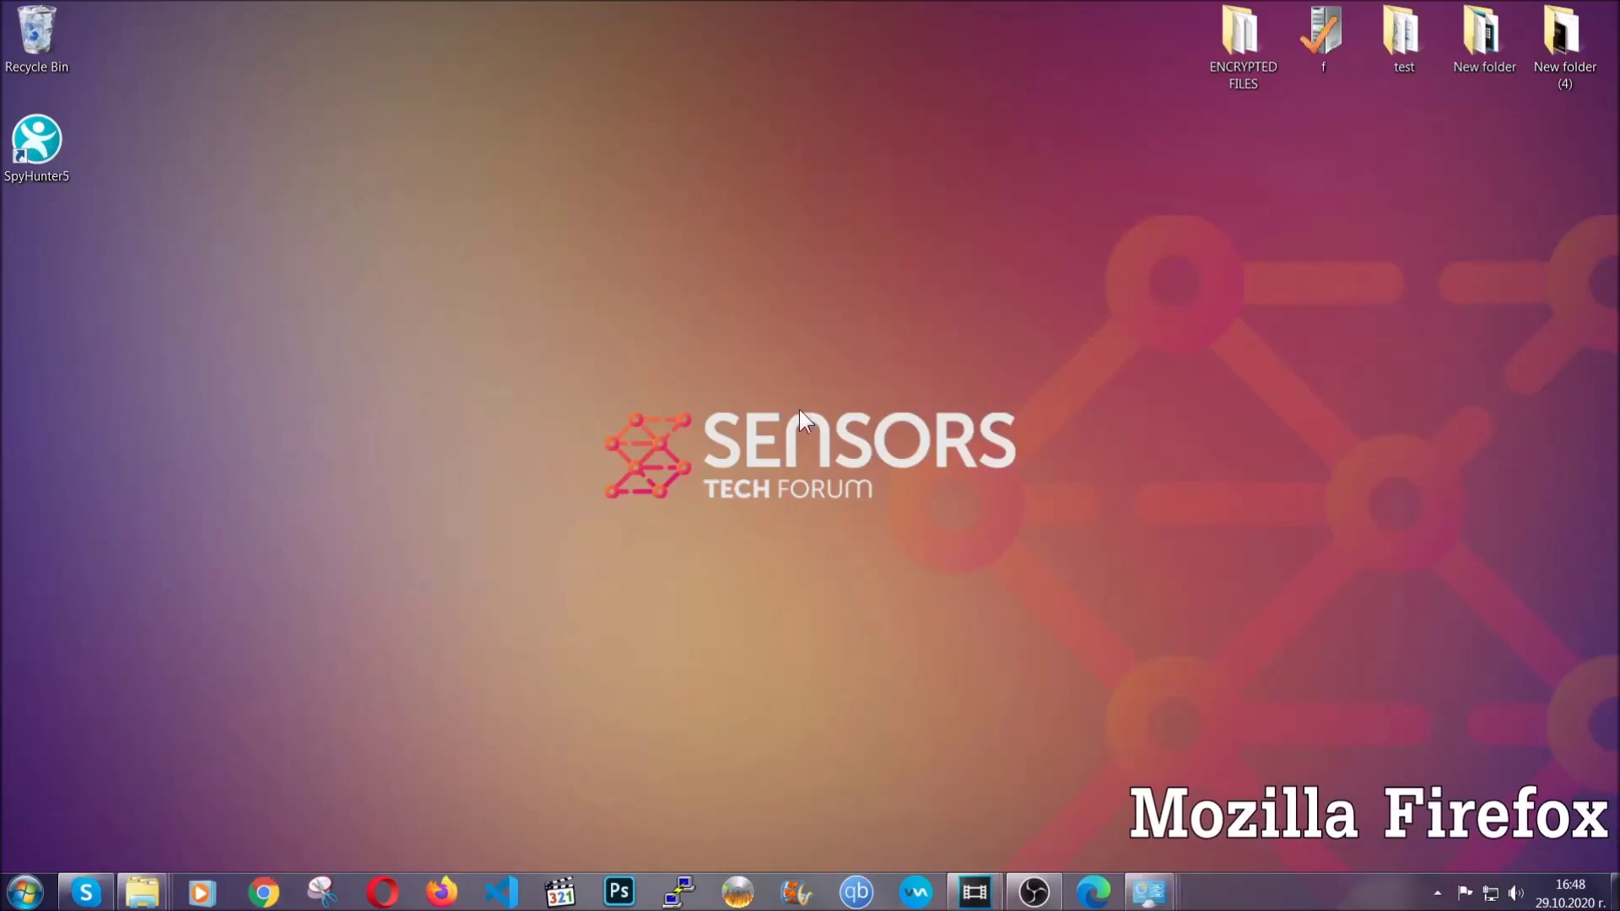
# - Launch Firefox, load about:support and choose Refresh Firefox
pyautogui.click(441, 887)
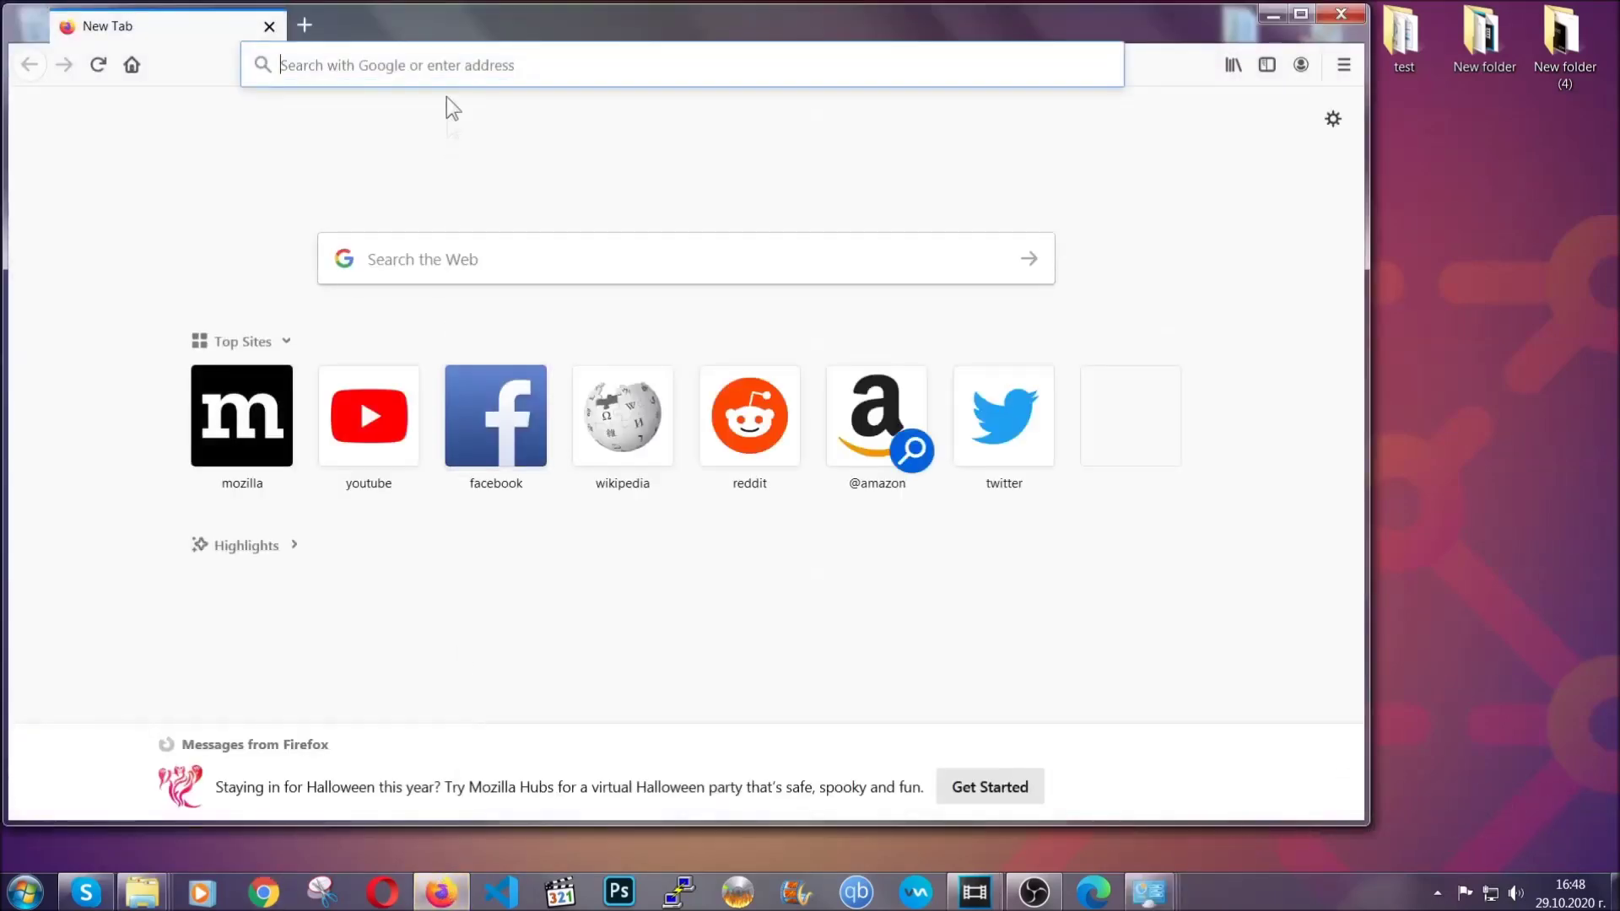
pyautogui.click(445, 64)
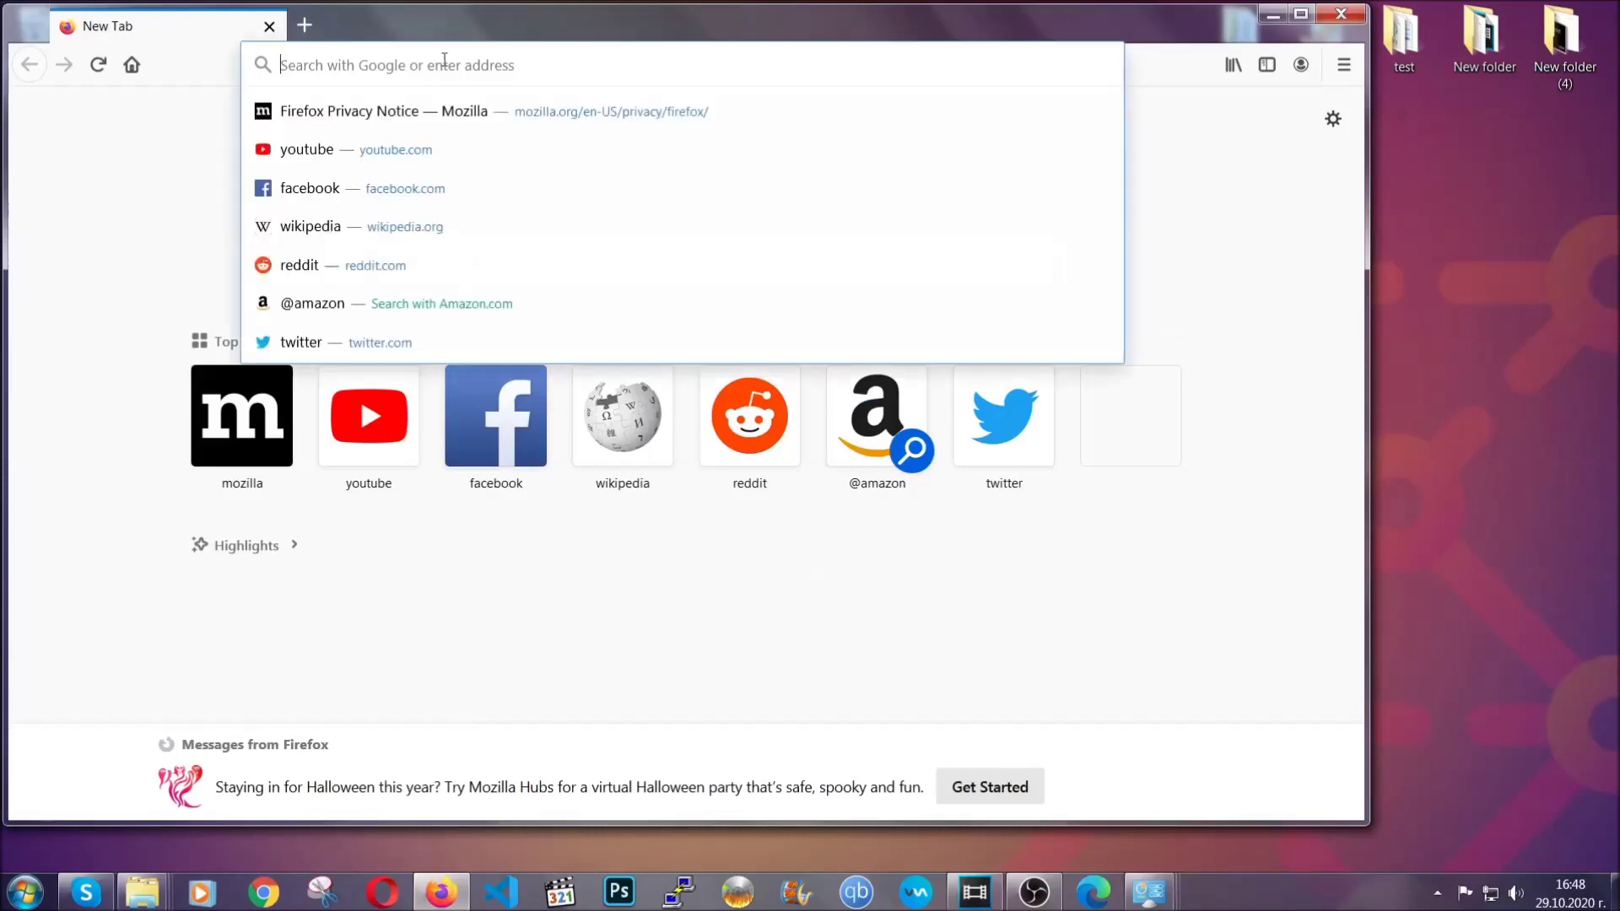
pyautogui.write('about:support')
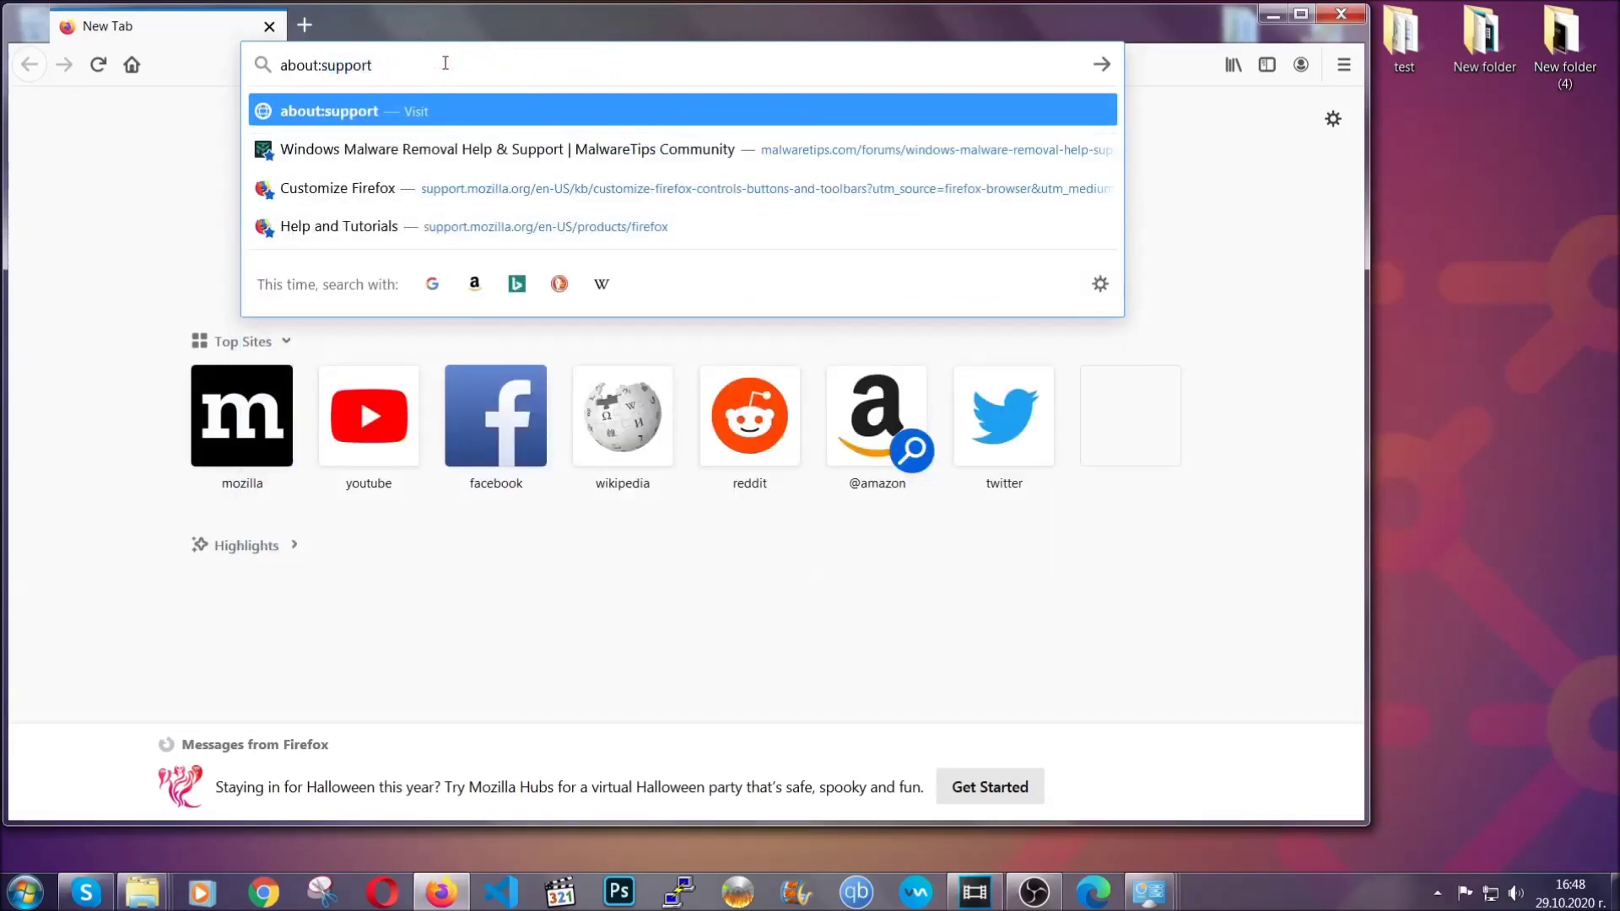
pyautogui.press('Return')
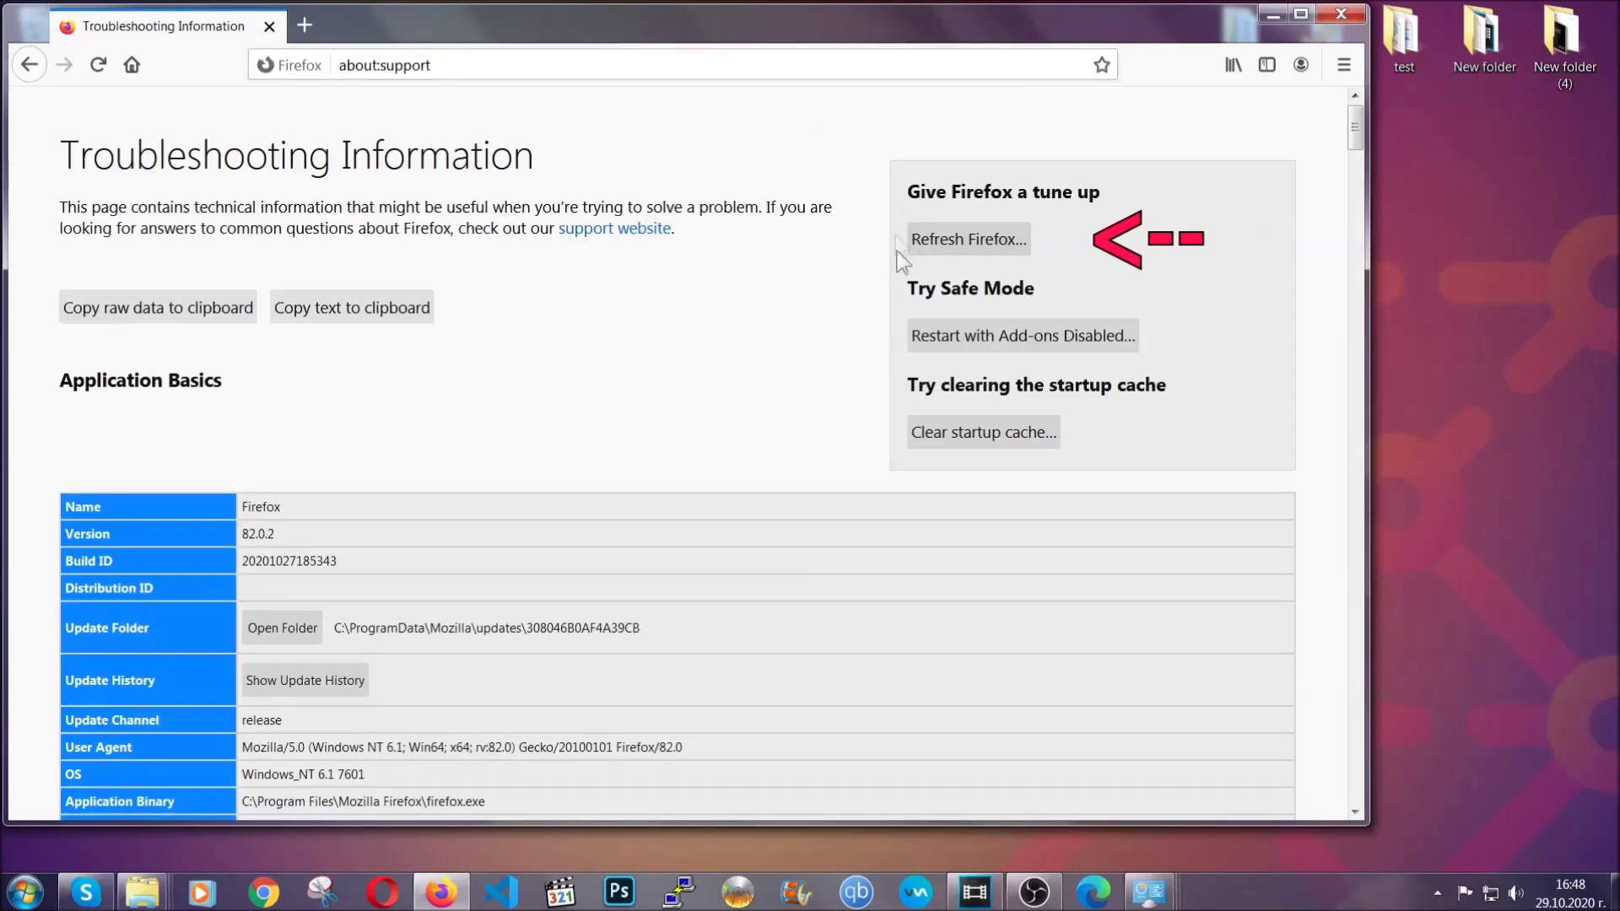
pyautogui.click(958, 246)
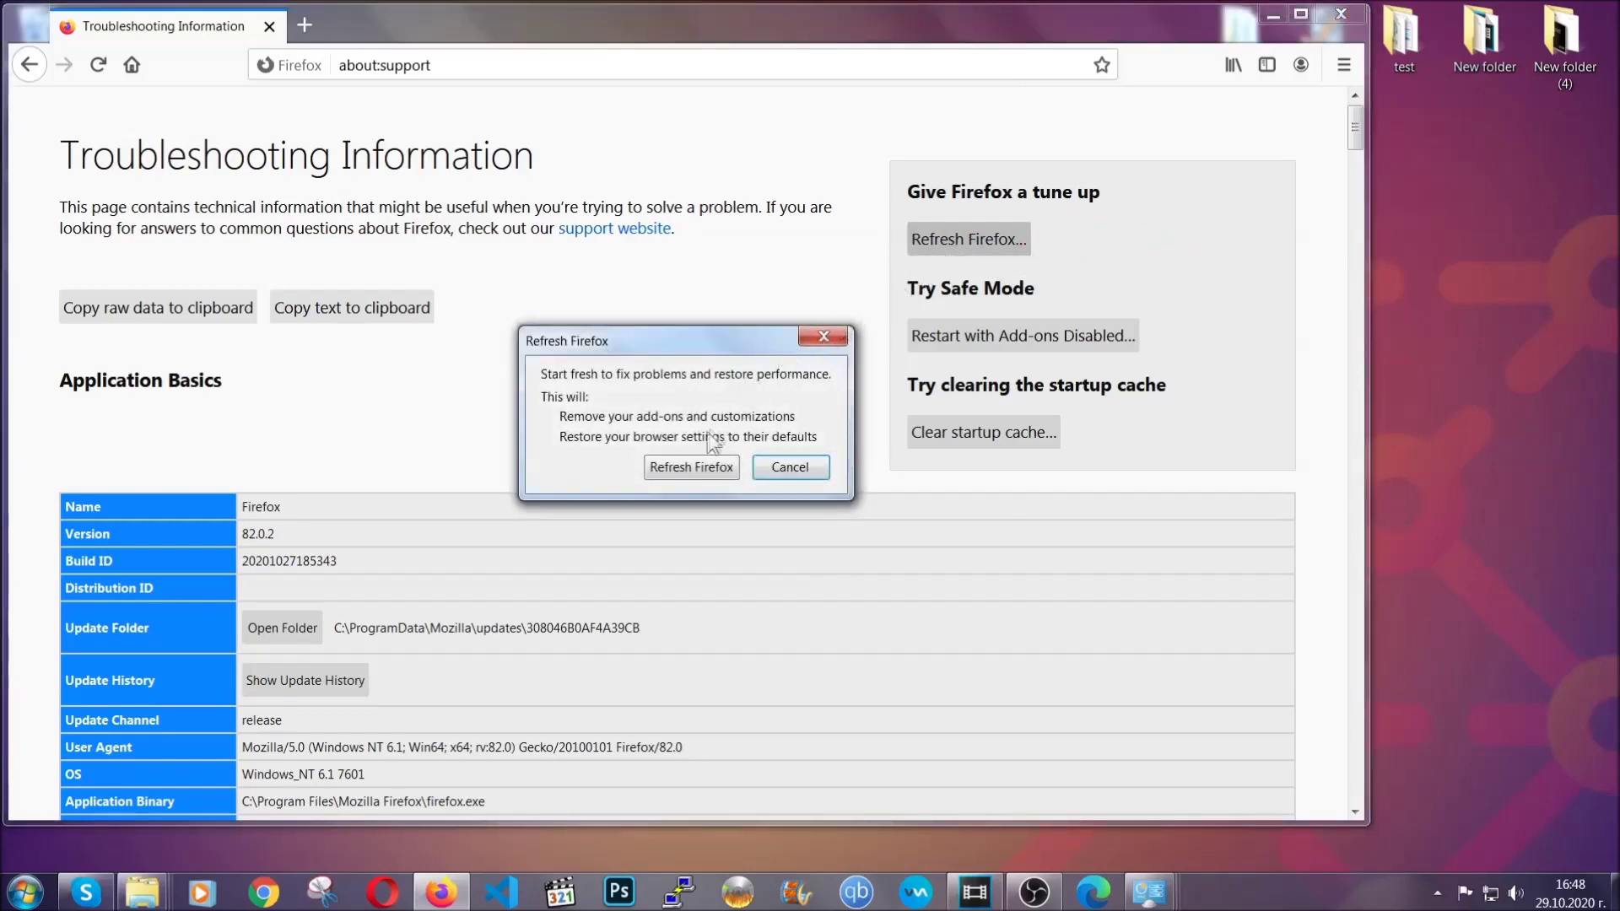
# - Confirm the Firefox refresh, finish the Import Wizard and minimise the refreshed window
pyautogui.click(691, 469)
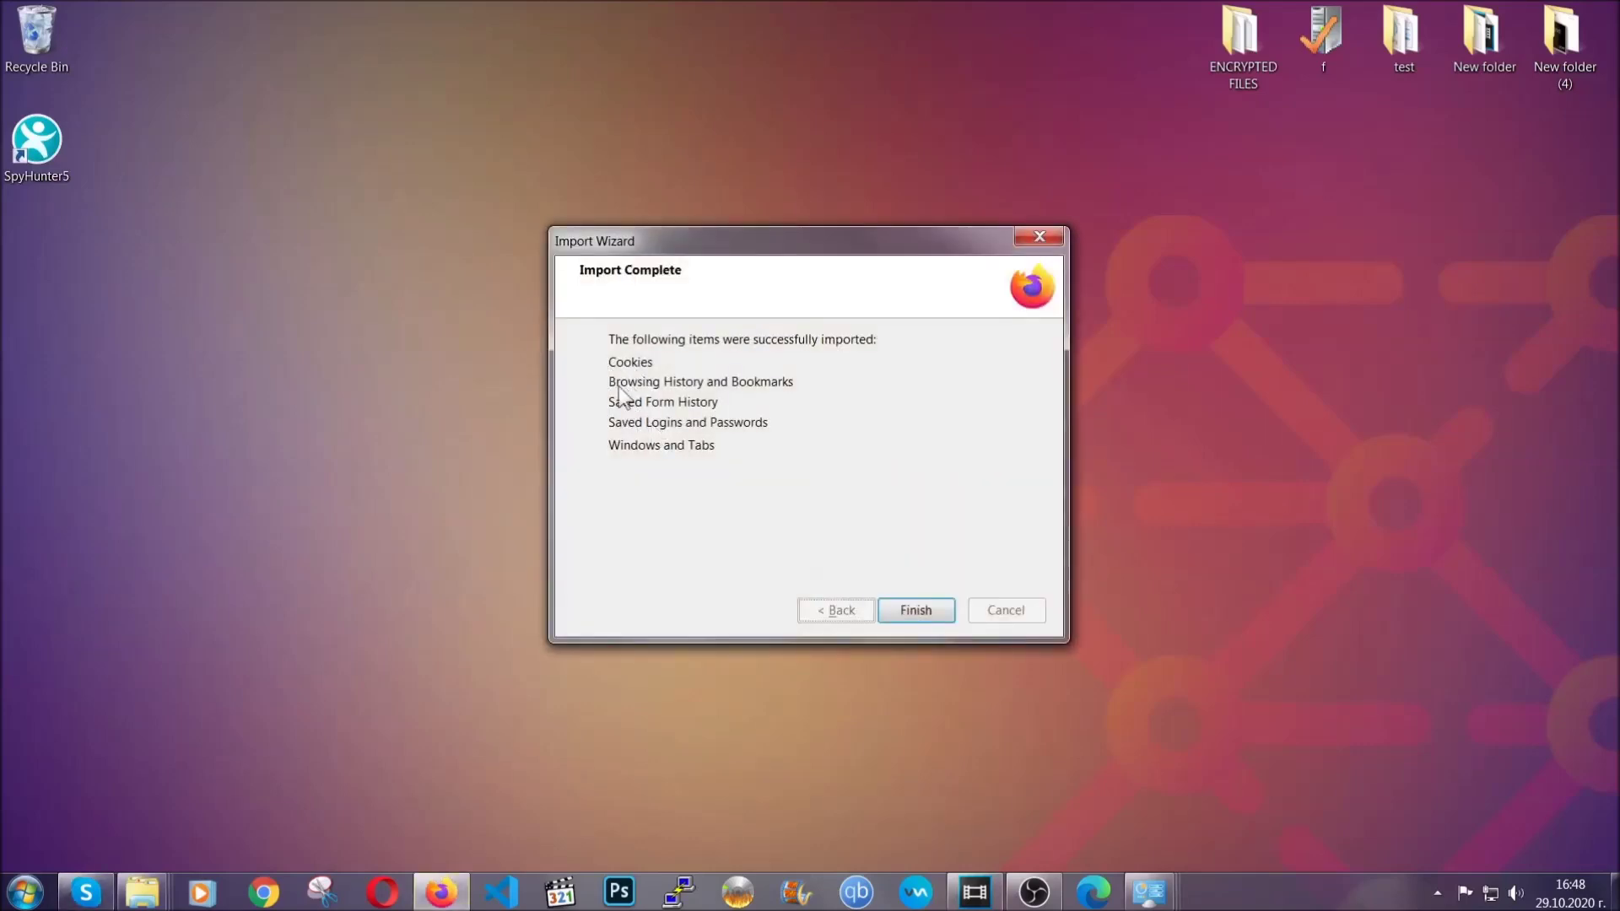
pyautogui.click(916, 614)
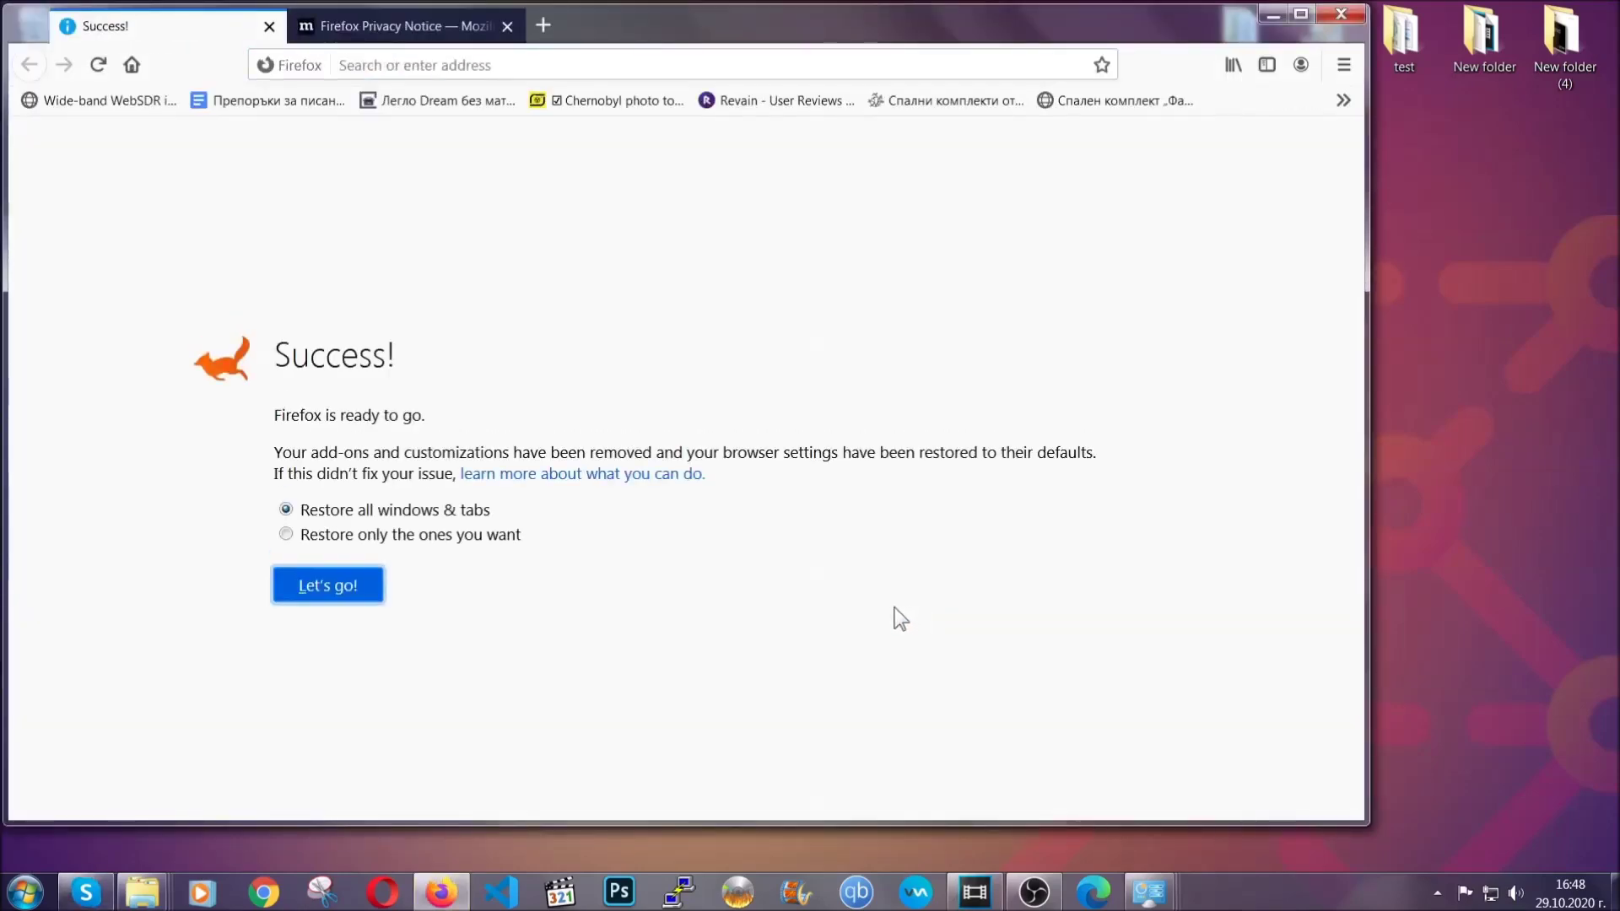
pyautogui.click(1268, 17)
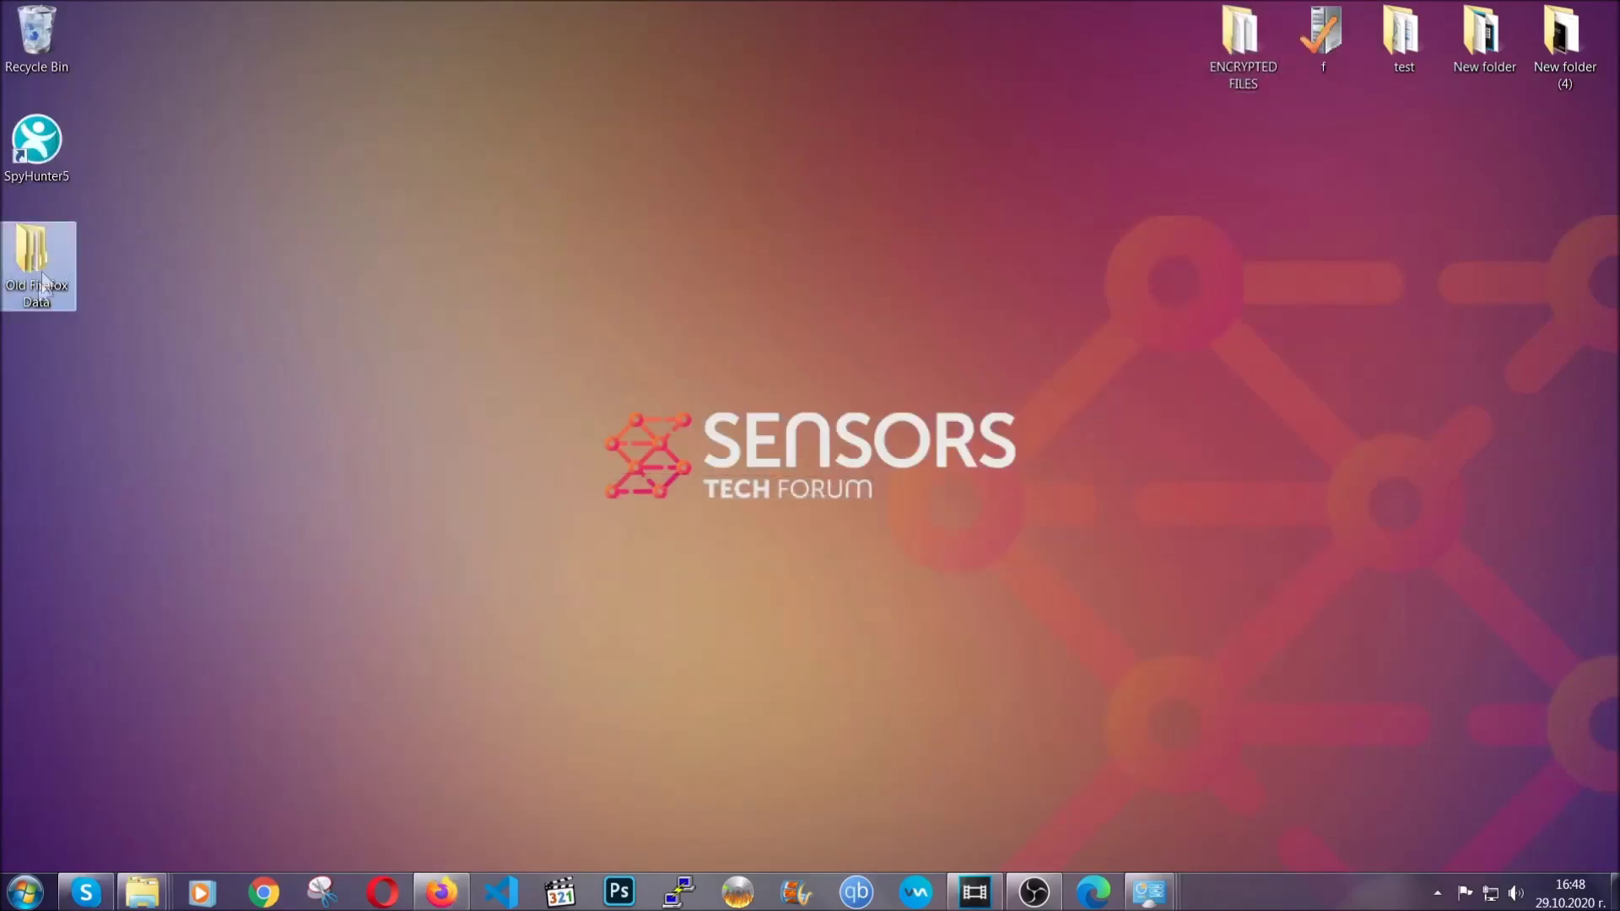
# - Open Microsoft Edge and enter edge://settings/clearBrowserData in the address bar
pyautogui.moveTo(26, 308)
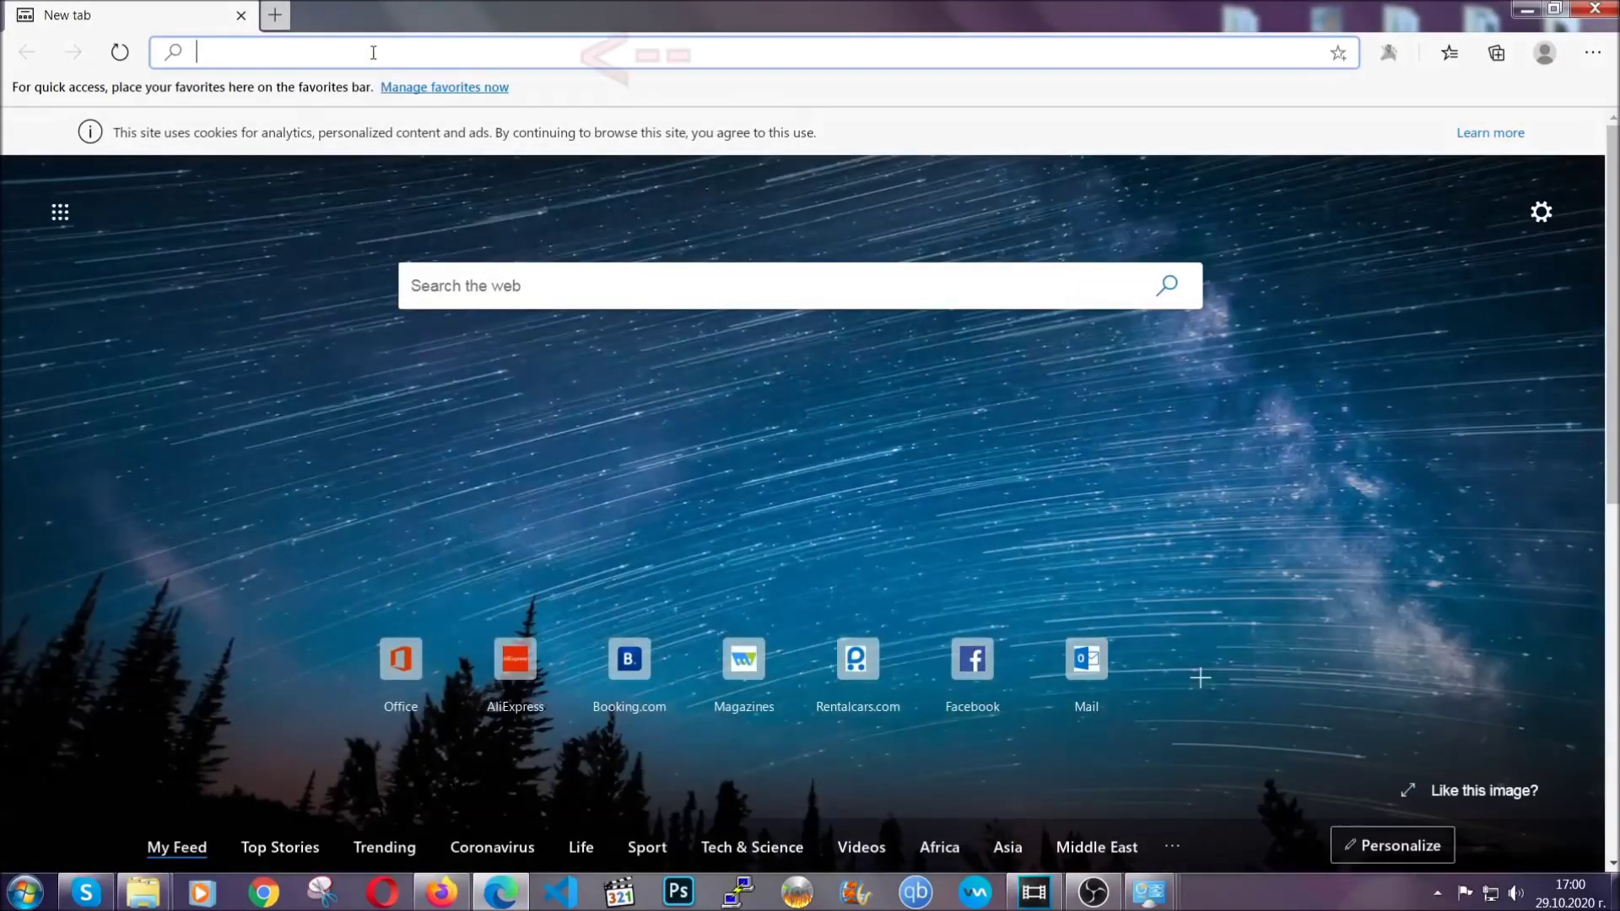
pyautogui.write('edge:')
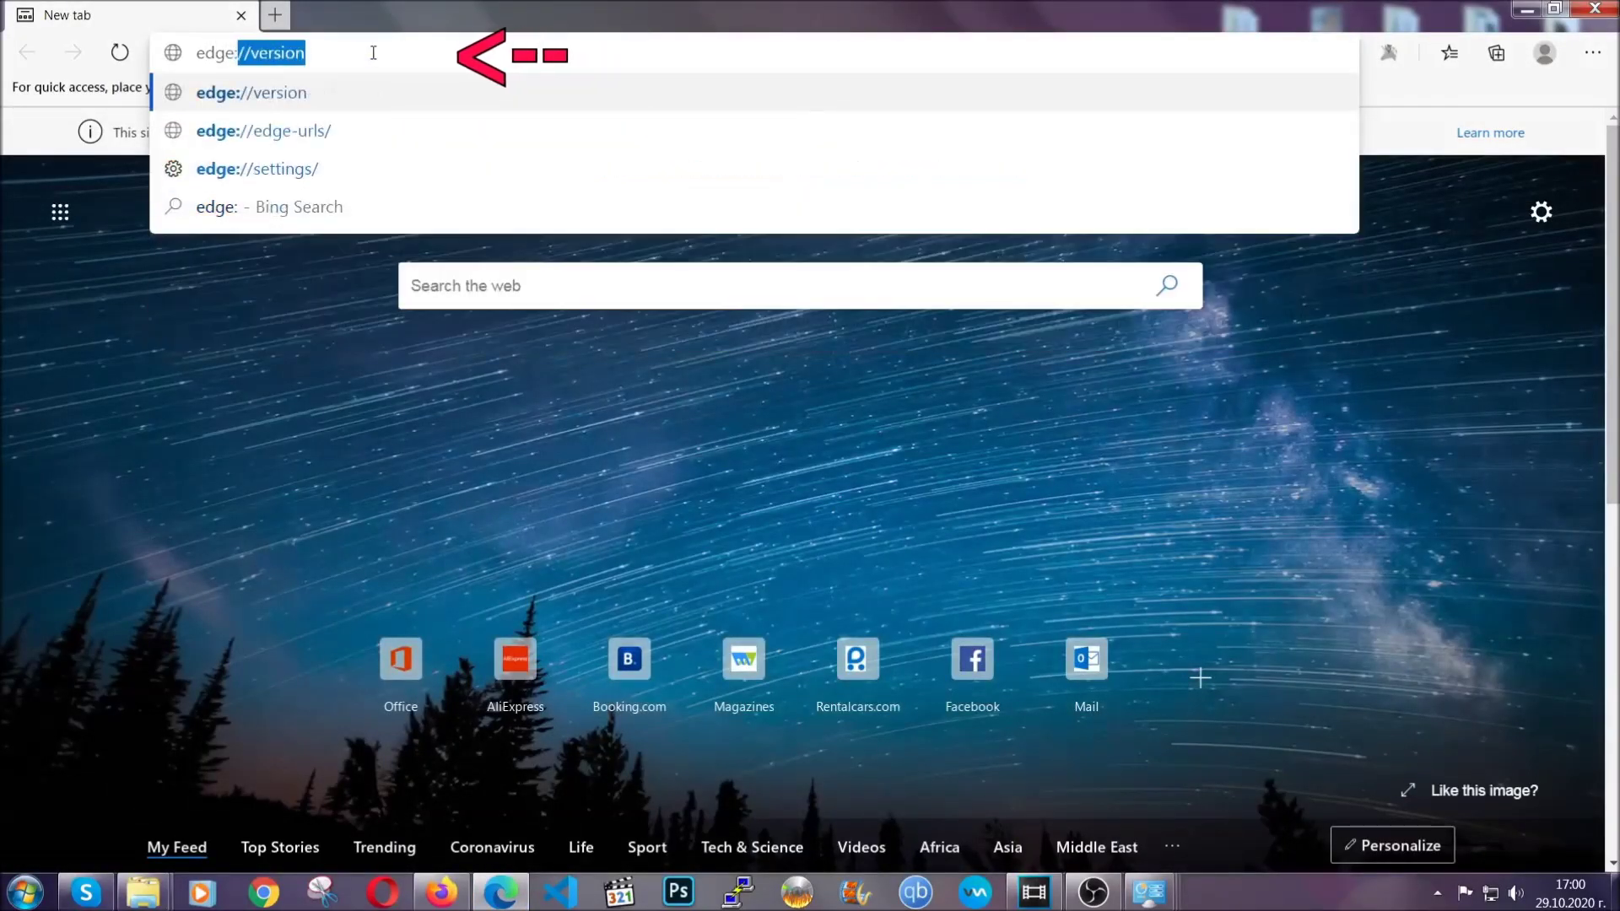
pyautogui.write('//settings/')
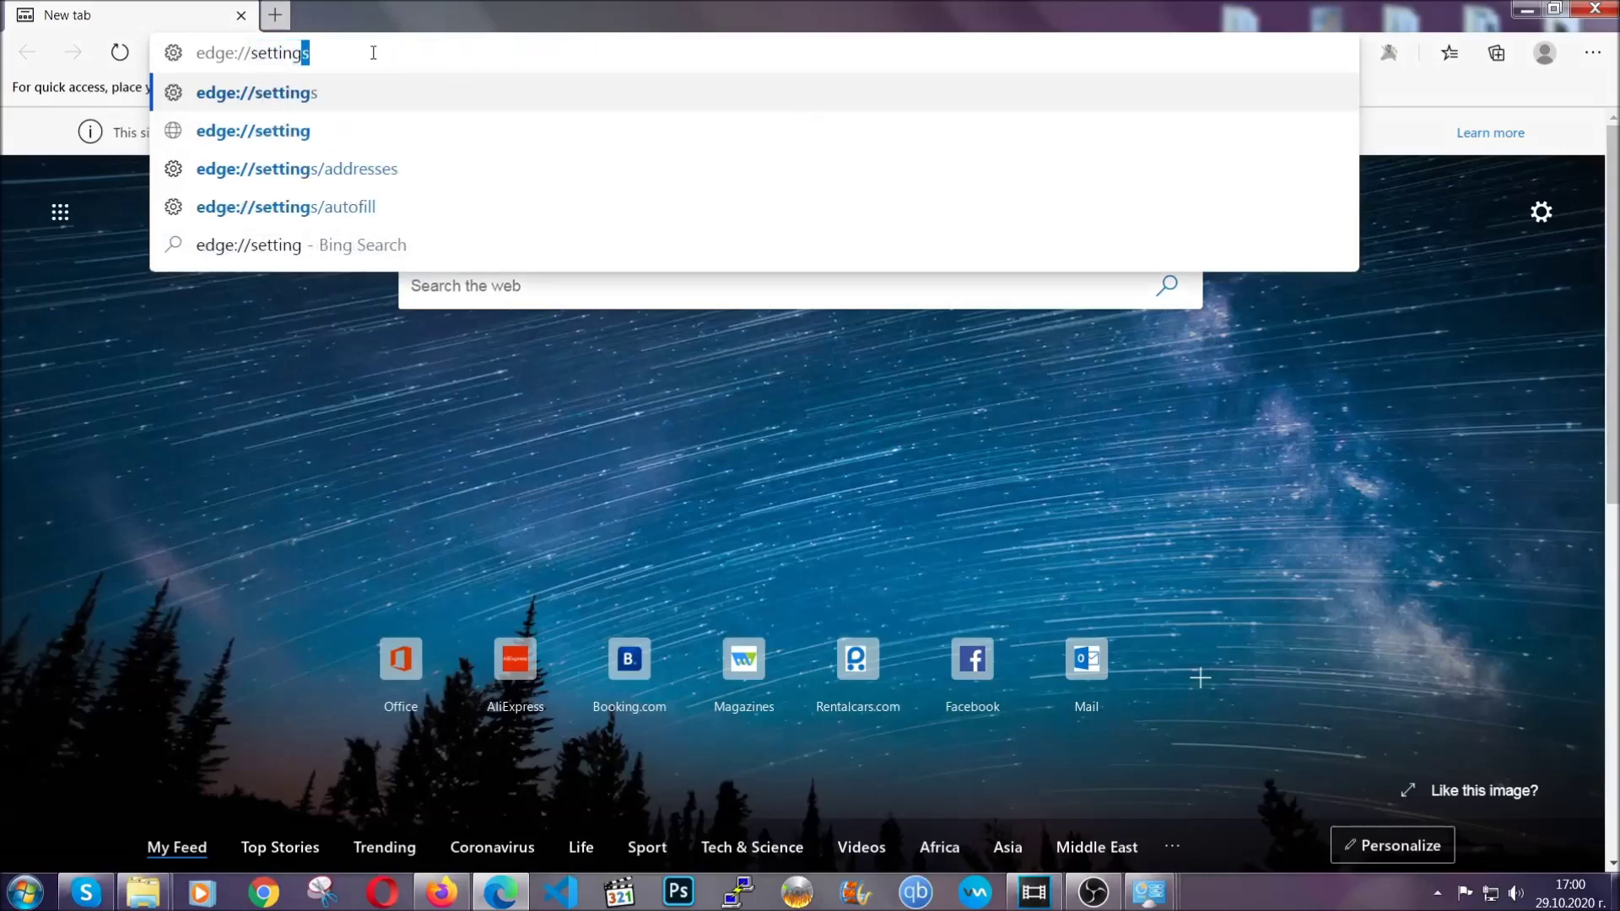
pyautogui.write('clear')
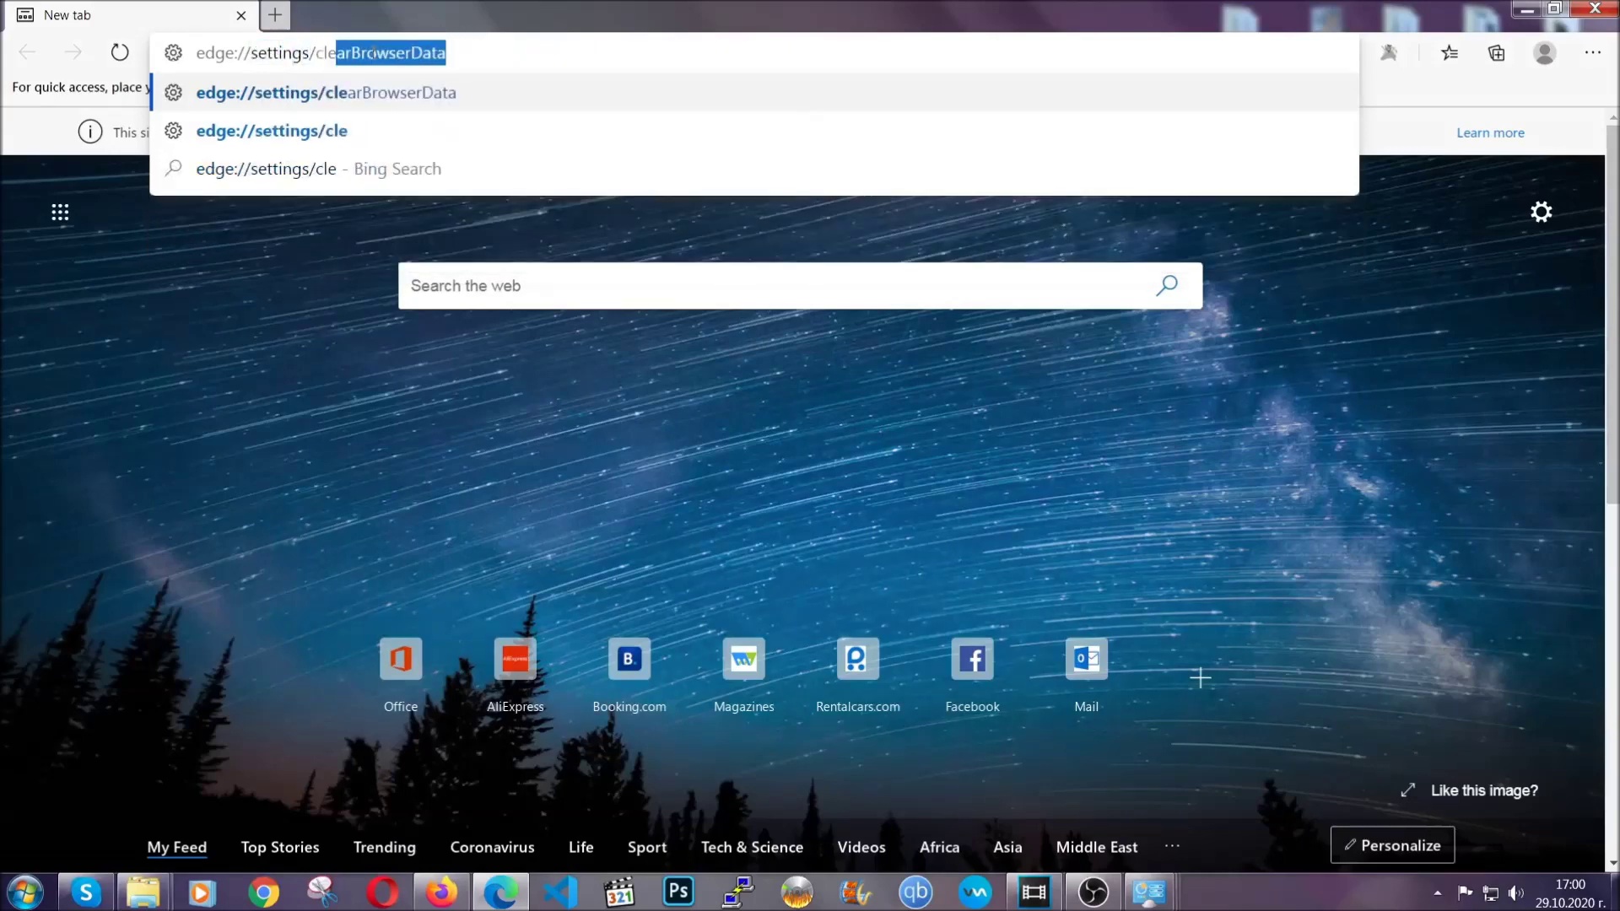
pyautogui.write('BrowserDa')
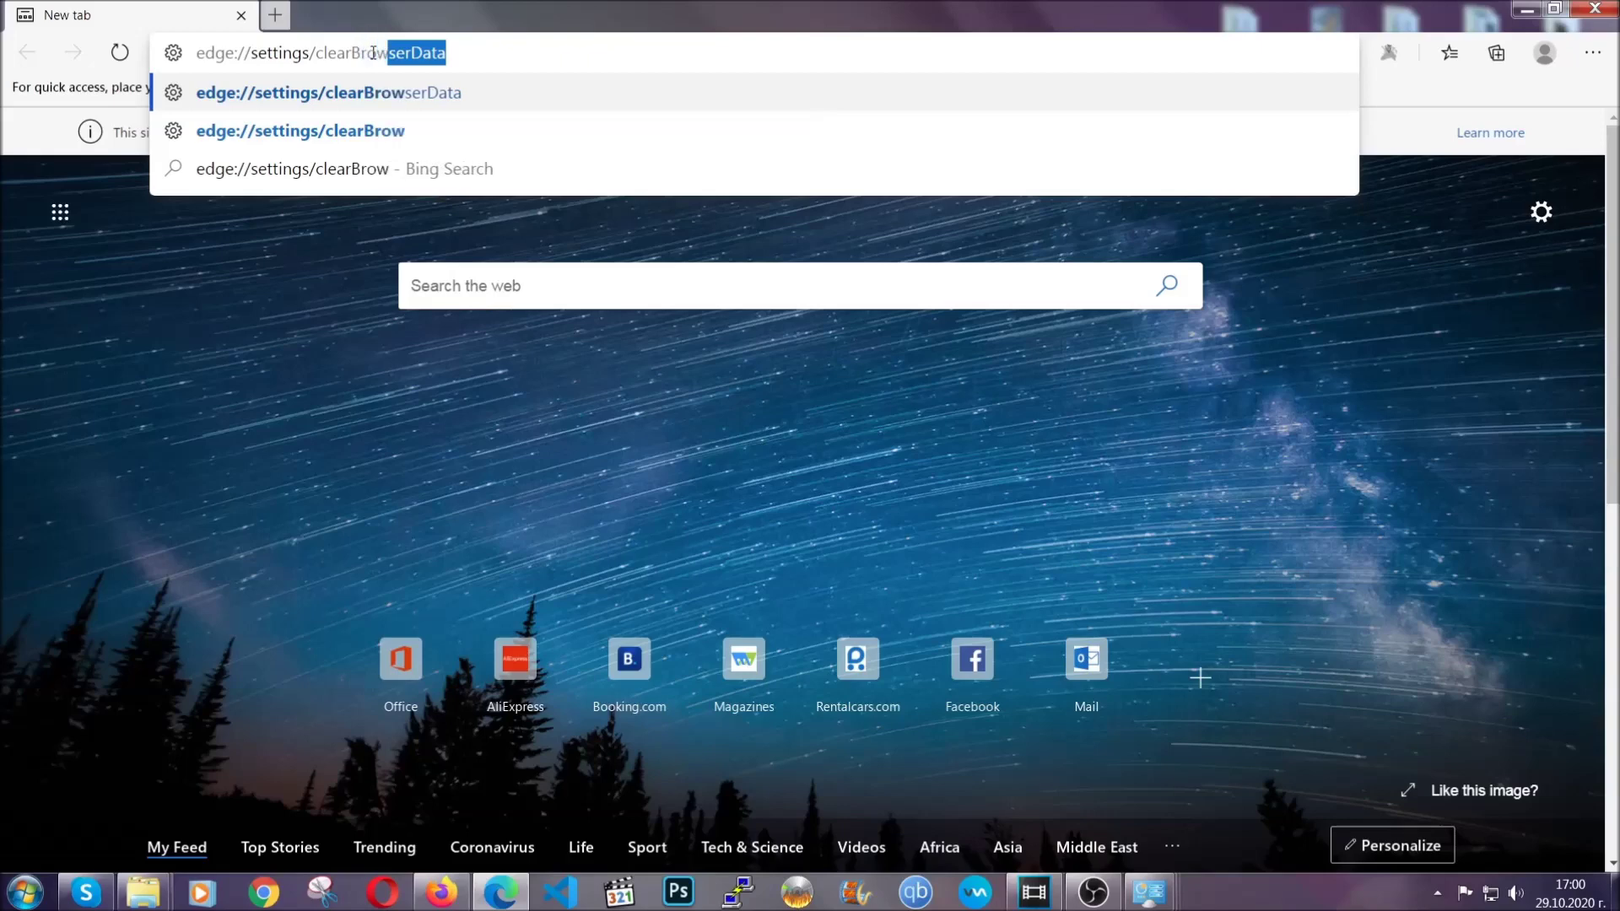
pyautogui.write('ta')
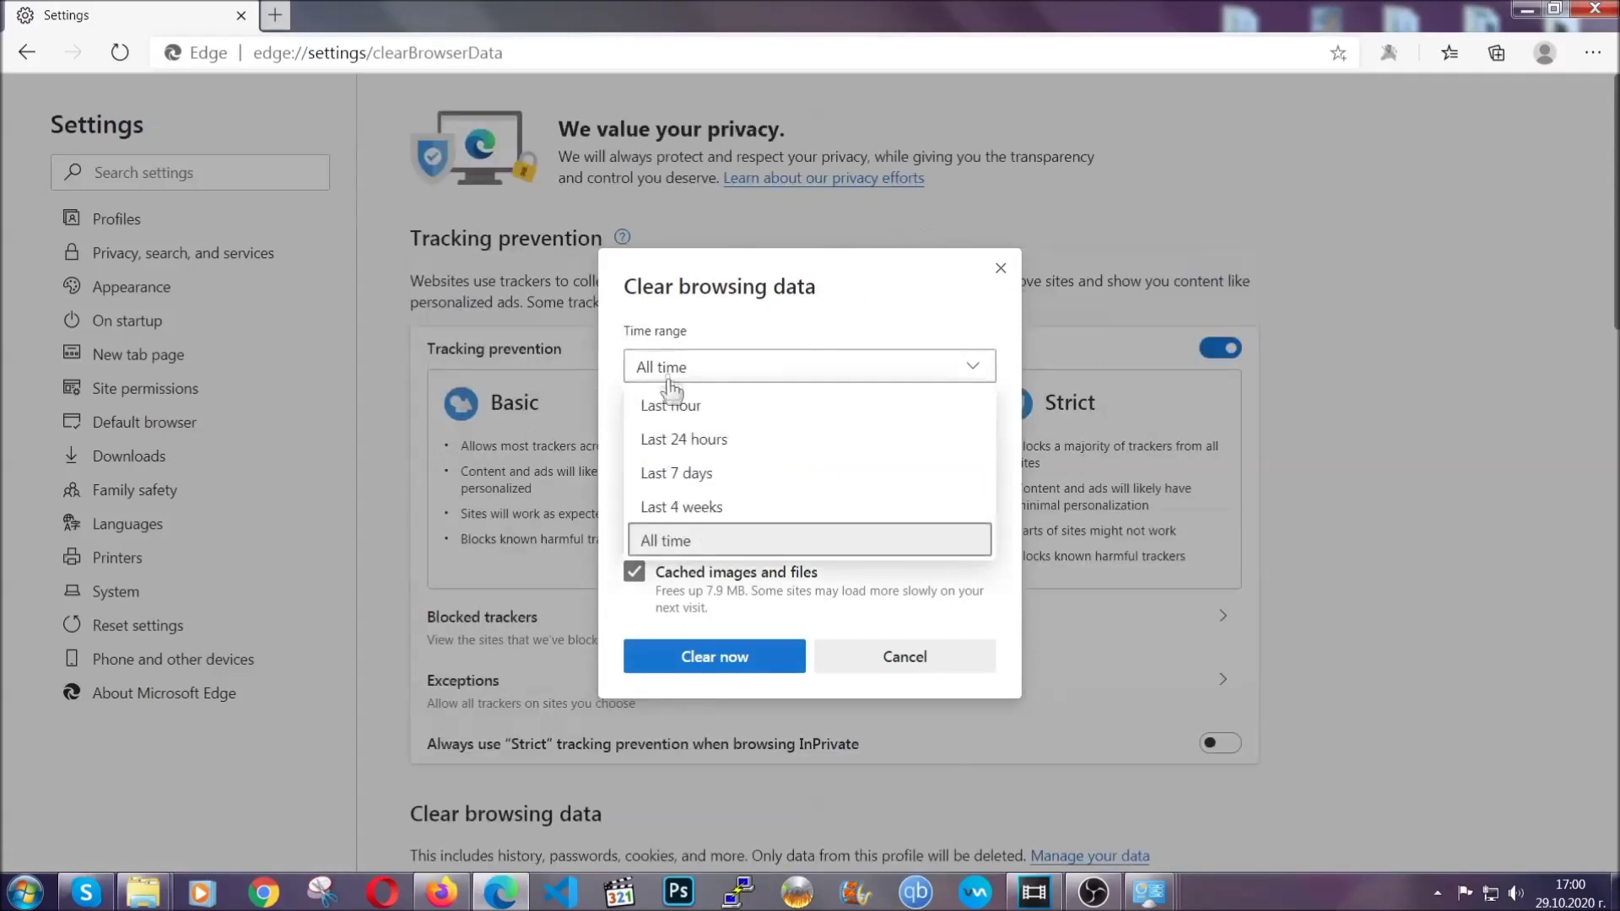
# - Clear Edge browsing data with the All time range selected
pyautogui.click(675, 538)
pyautogui.scroll(-3, 682, 515)
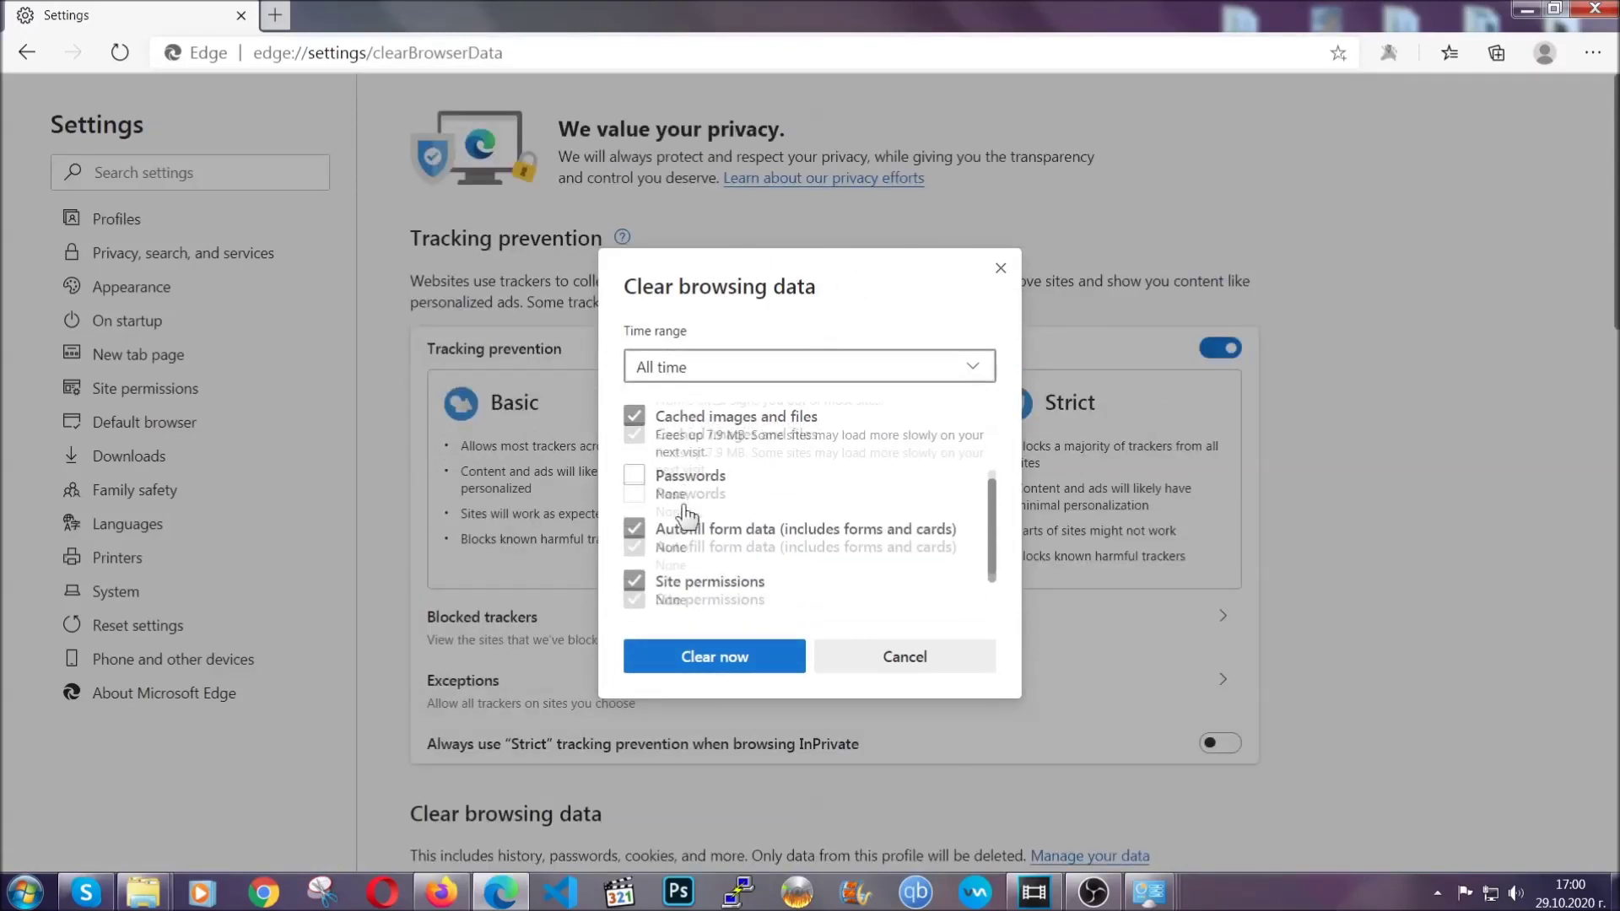
pyautogui.click(707, 672)
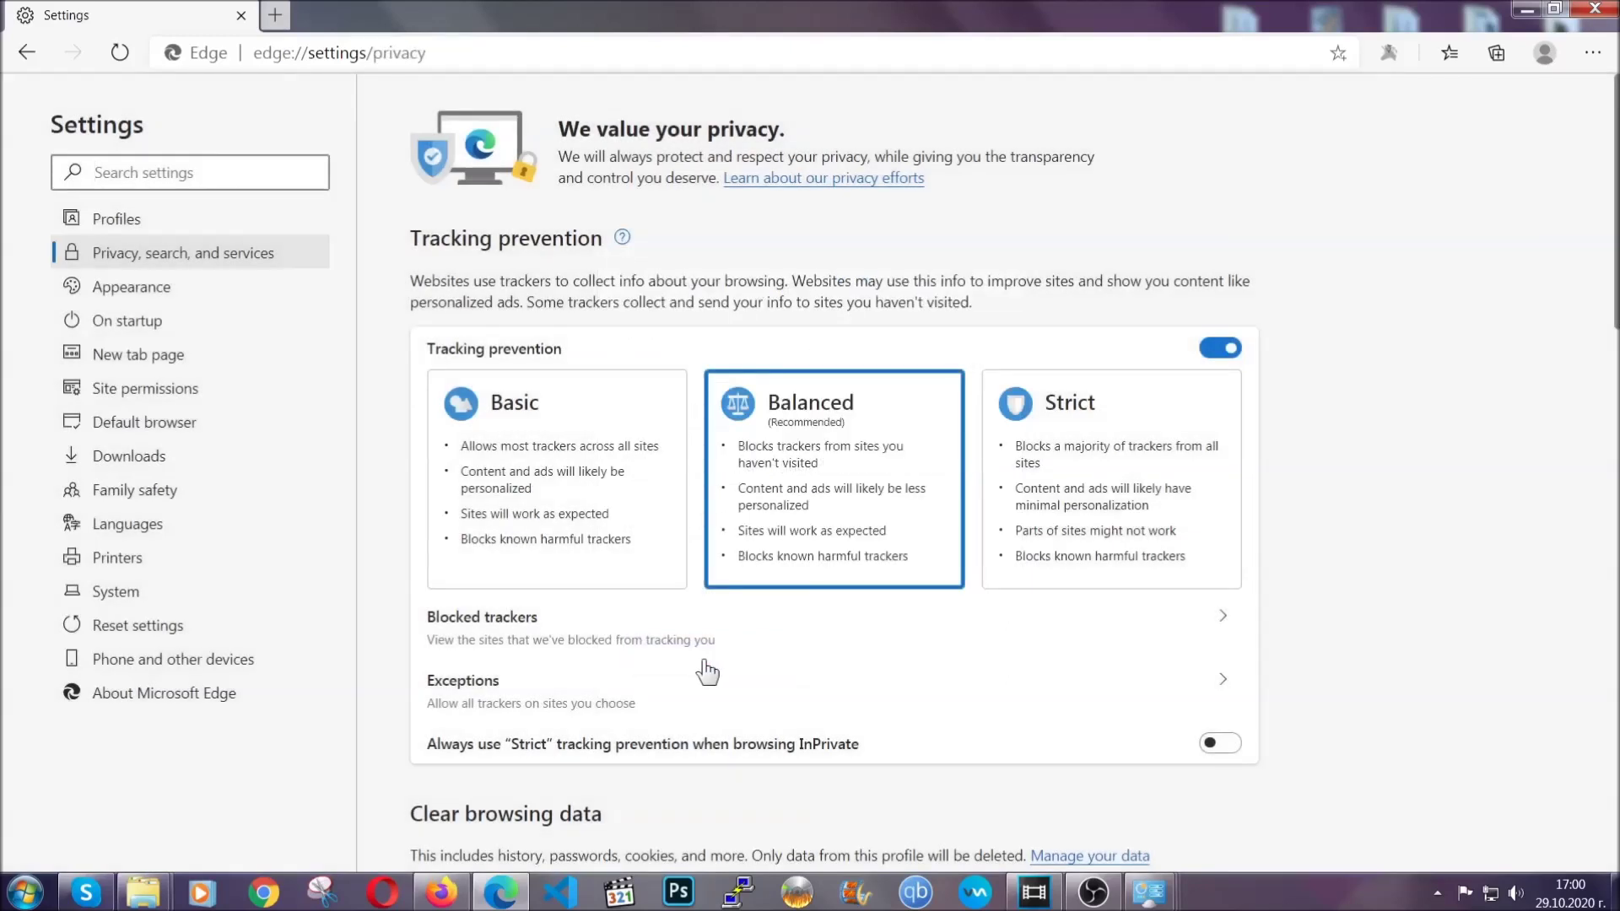
pyautogui.click(1593, 53)
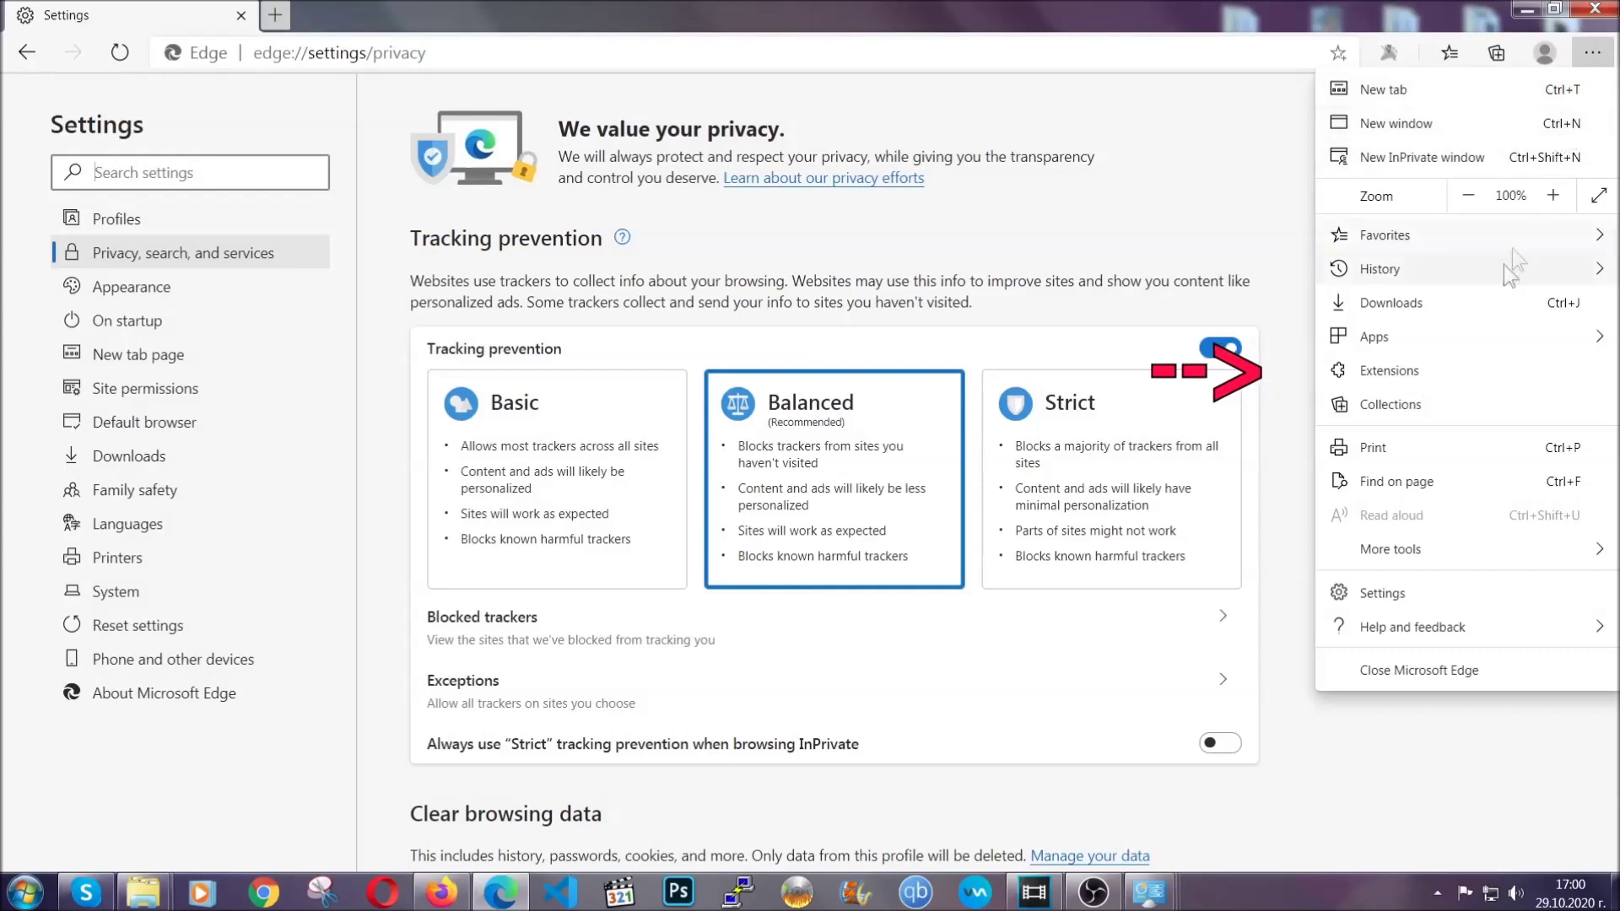
# - Remove Edge's only installed extension, close Edge, and launch Opera from the taskbar
pyautogui.click(1476, 363)
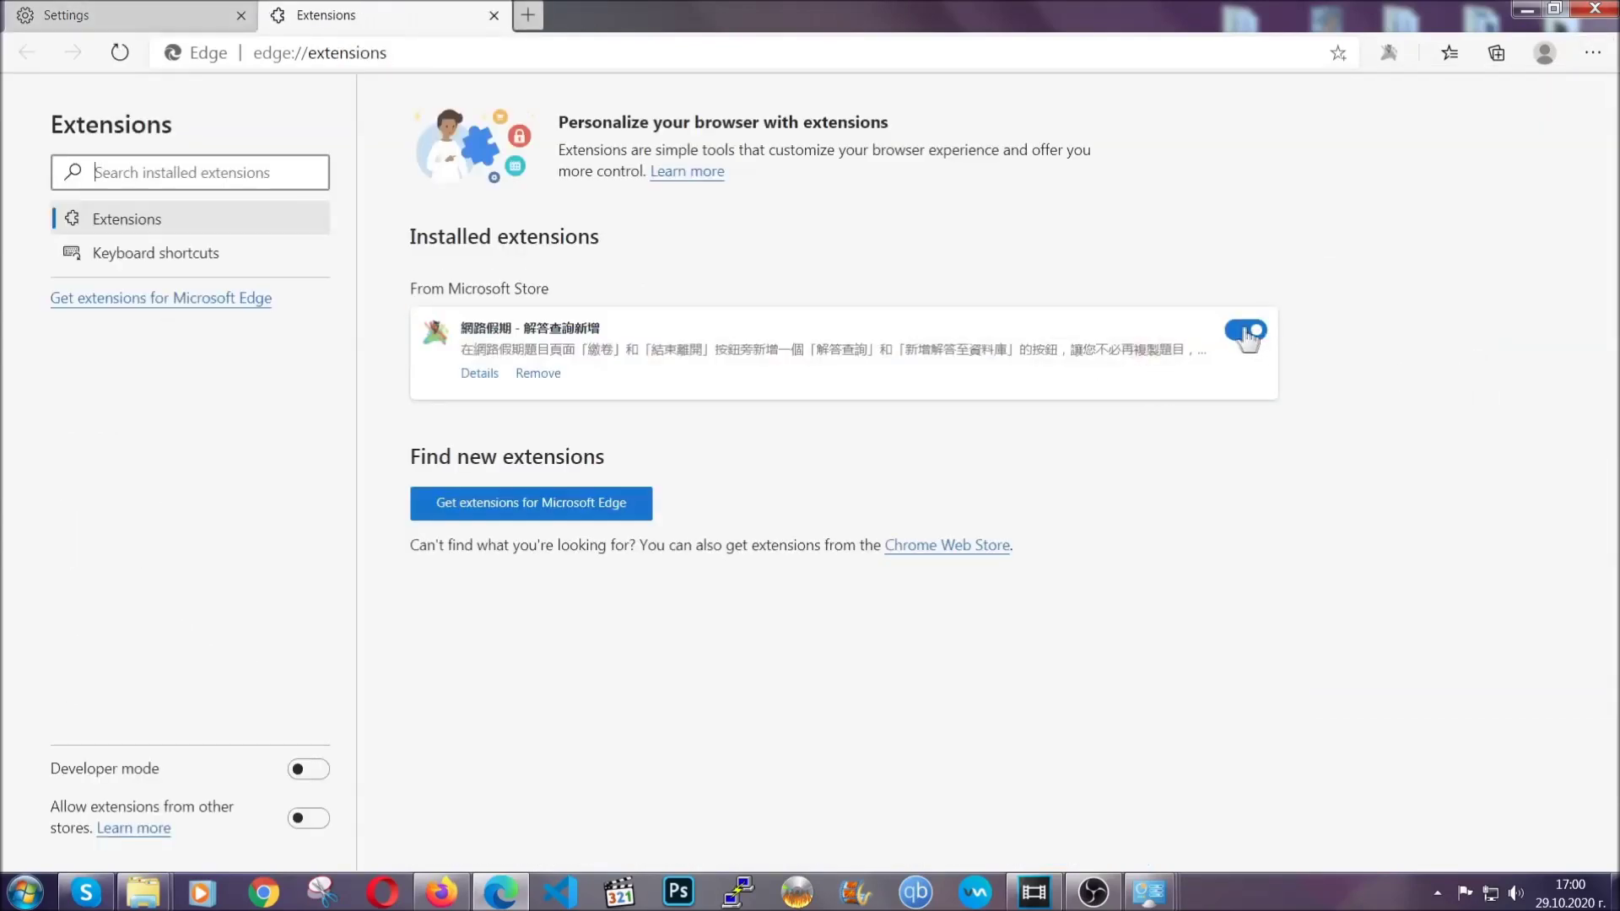
pyautogui.click(531, 377)
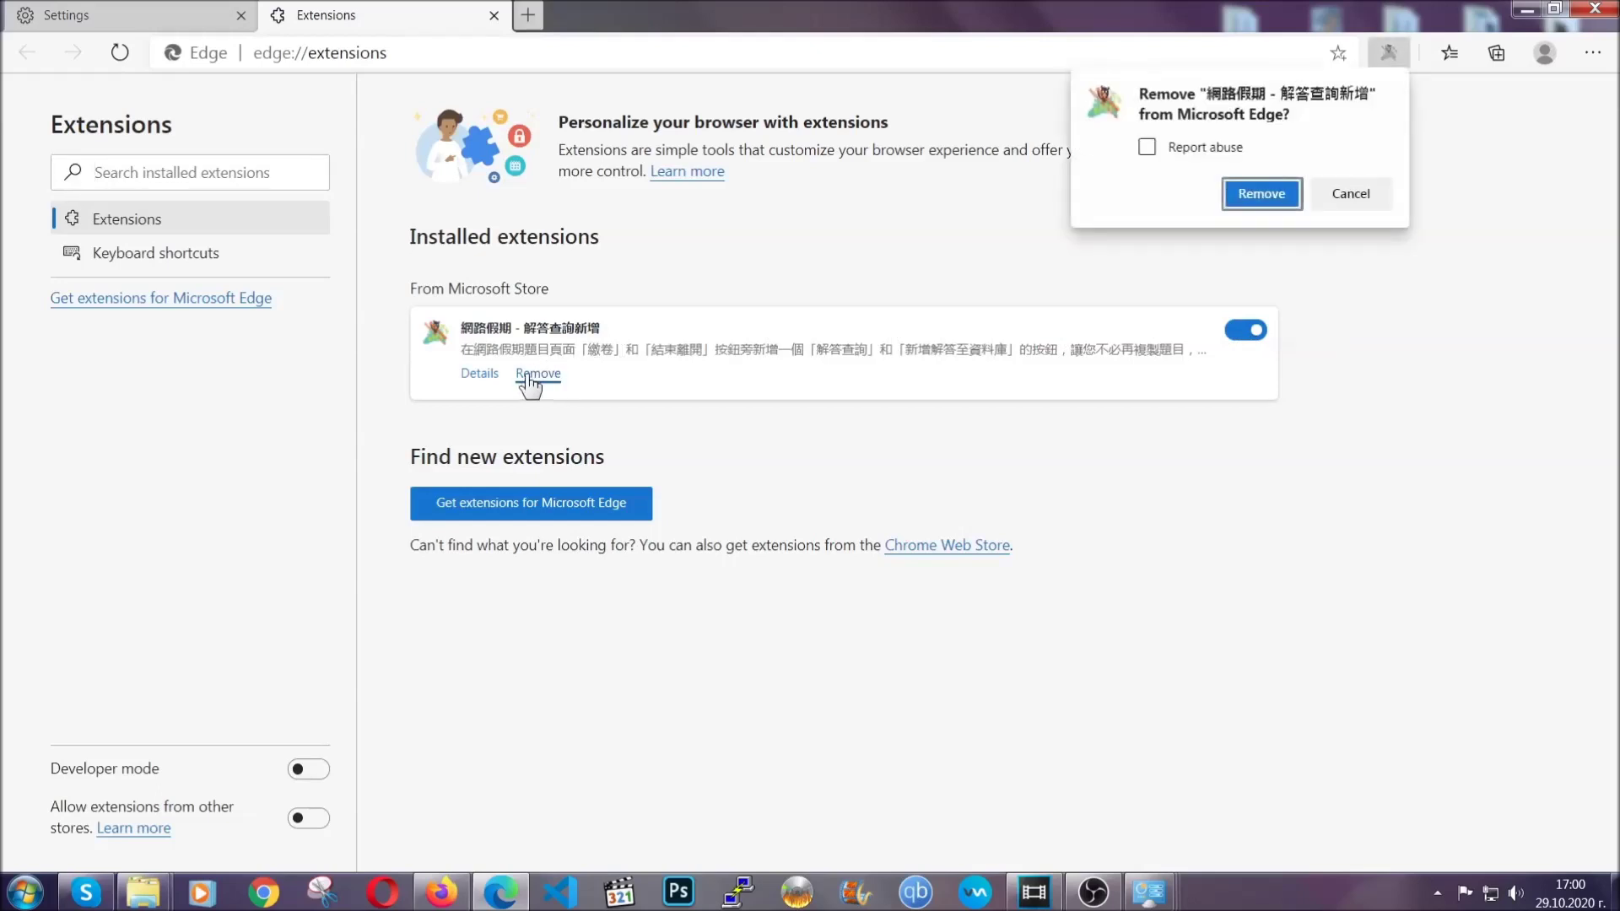
pyautogui.click(1257, 193)
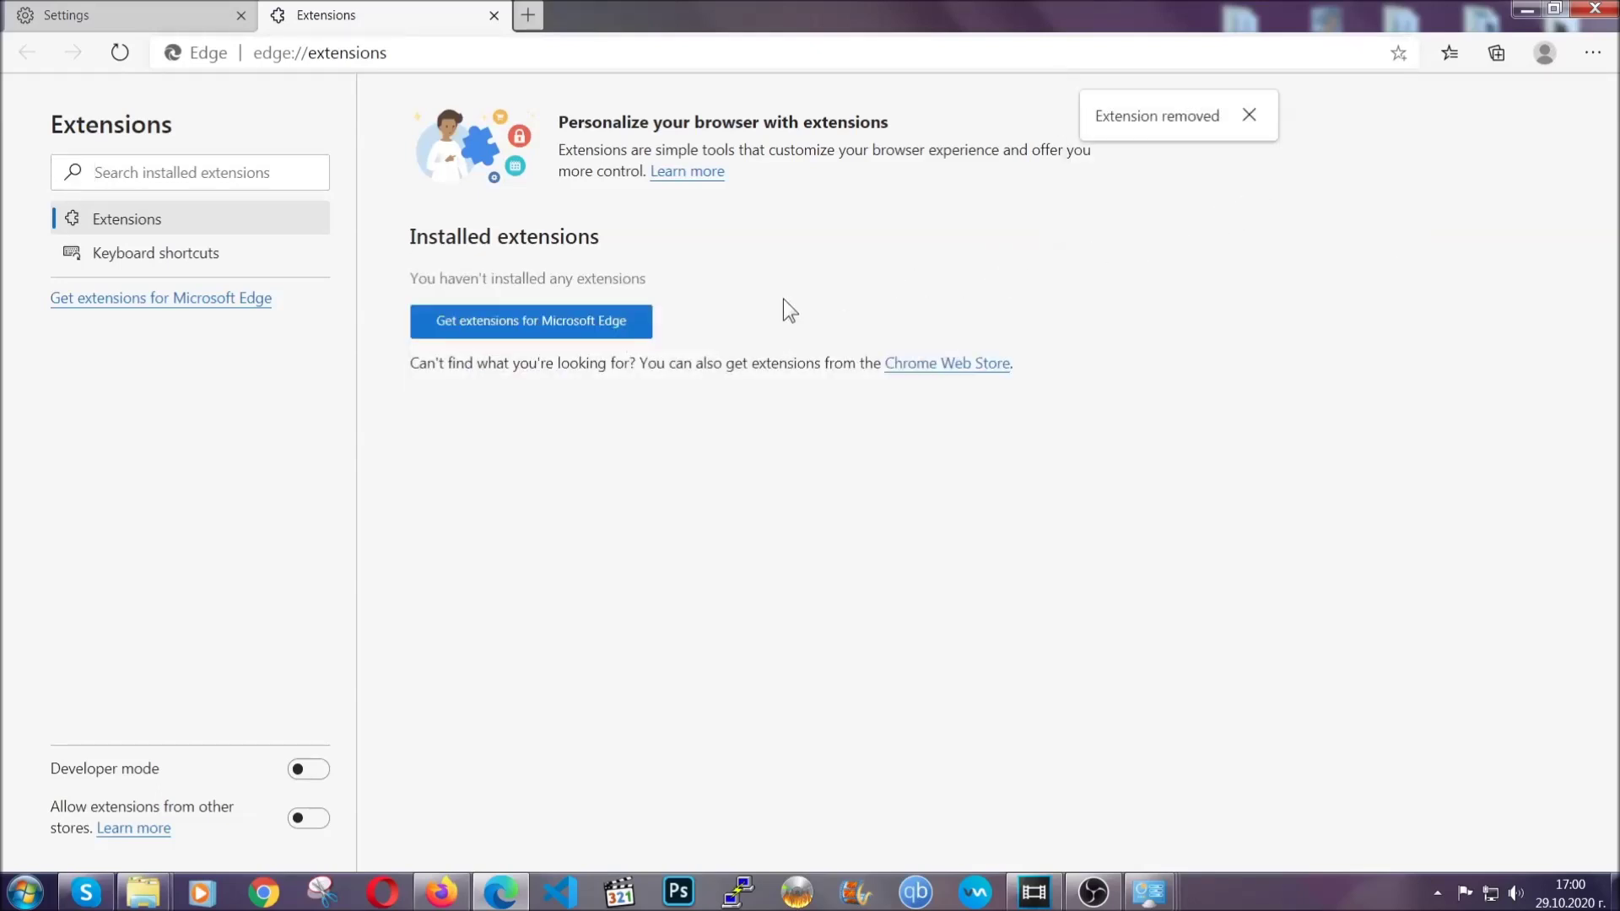
pyautogui.click(1603, 9)
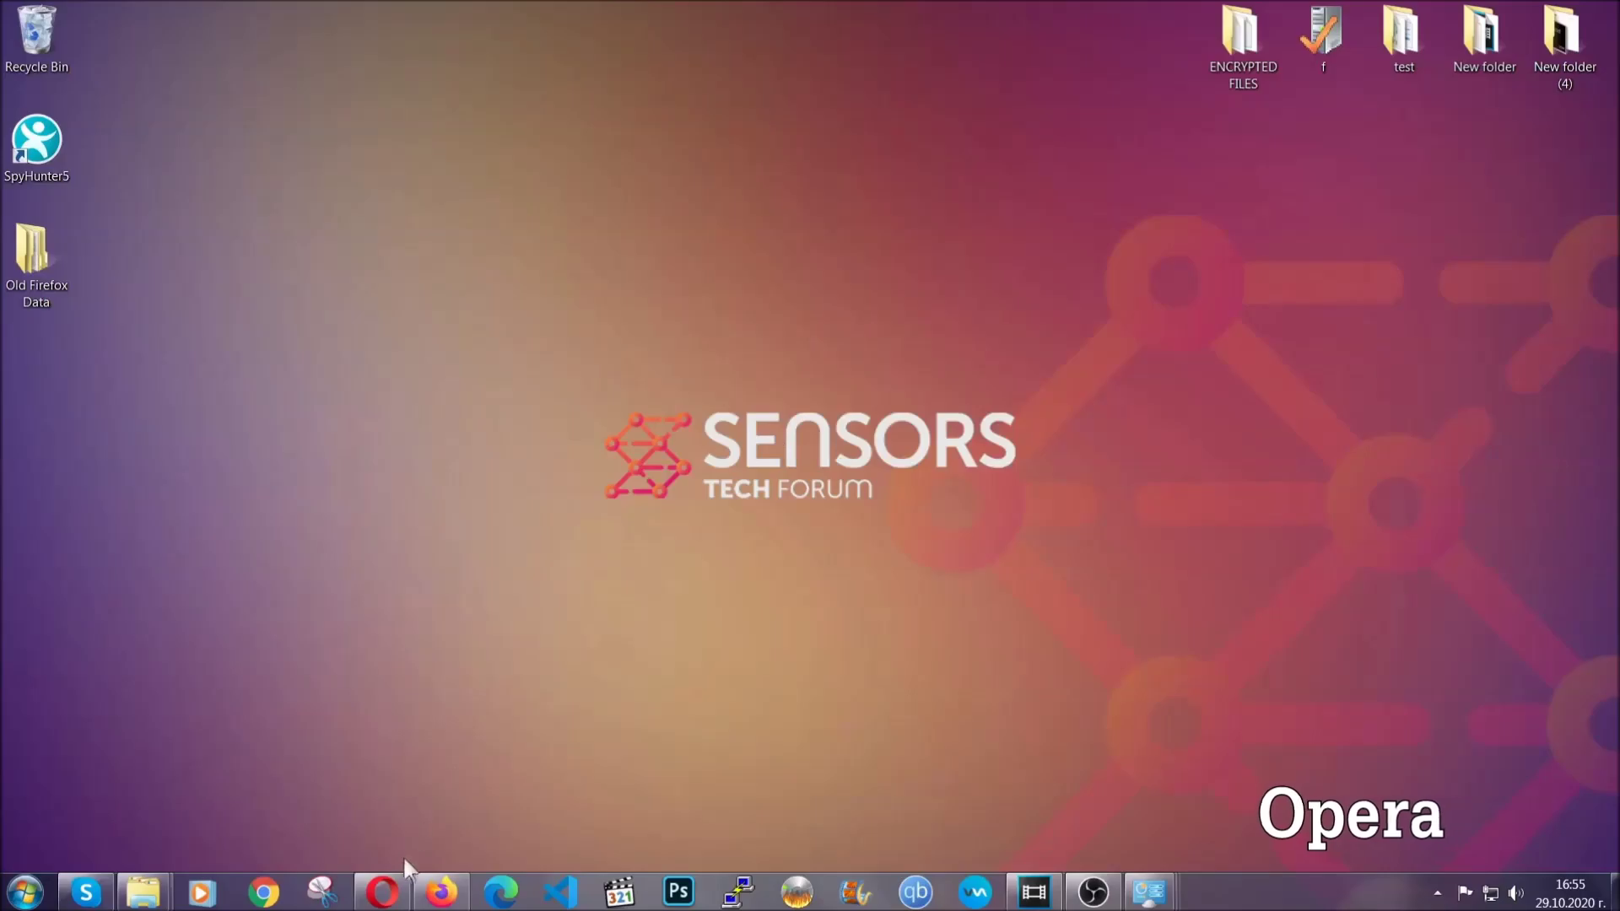
pyautogui.click(395, 888)
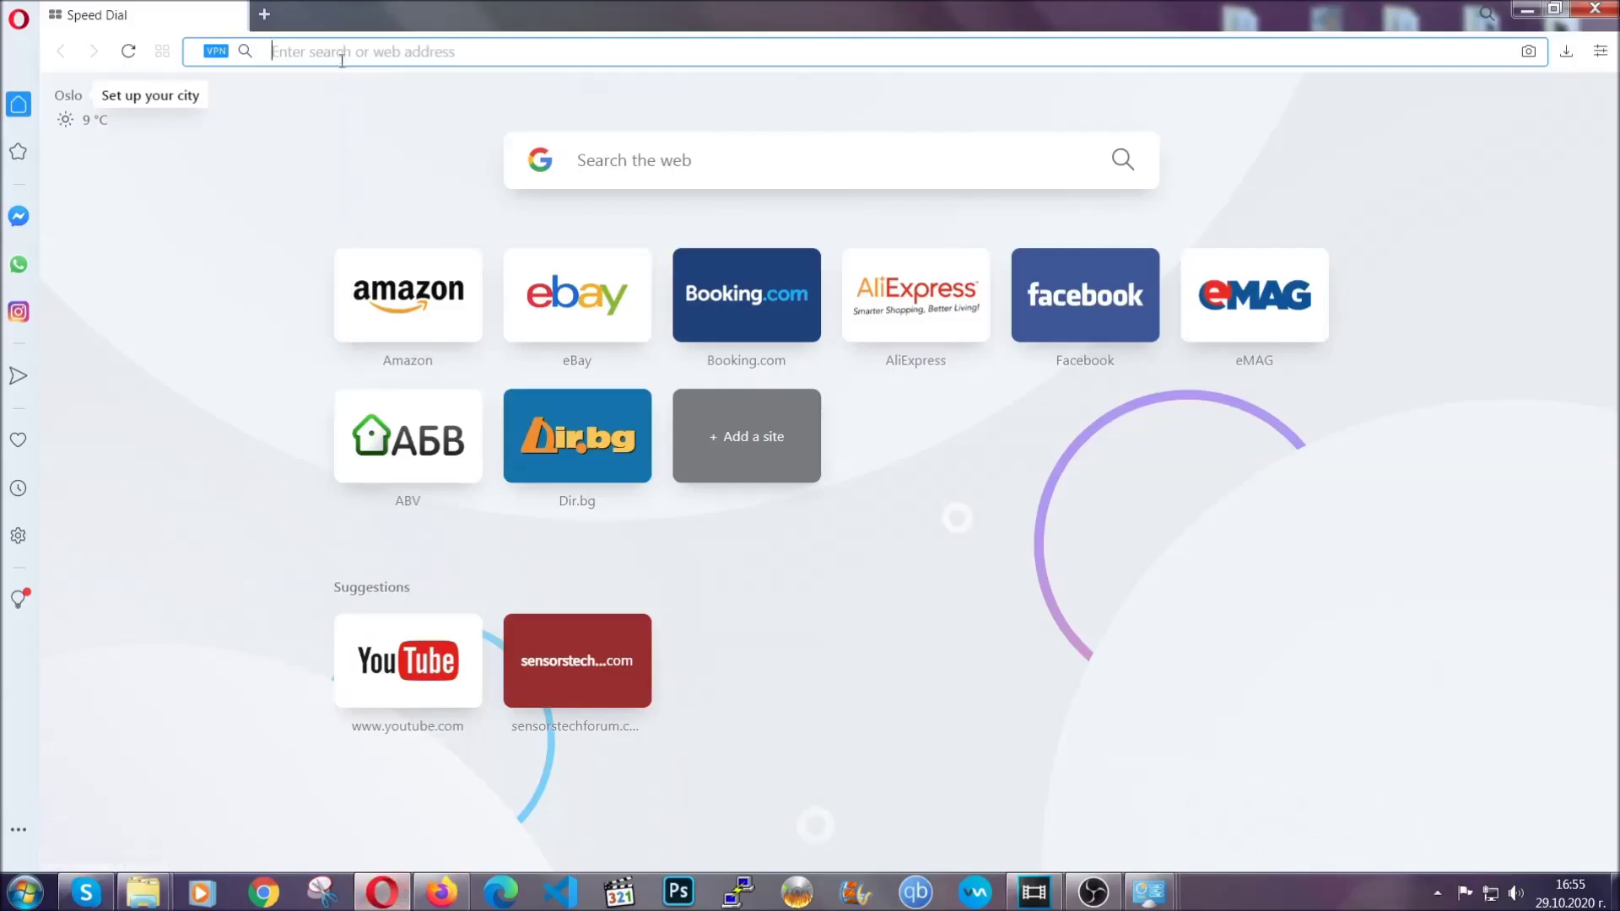
# - Go to opera://settings/clearBrowserData and switch the dialog to its Advanced options
pyautogui.write('opera')
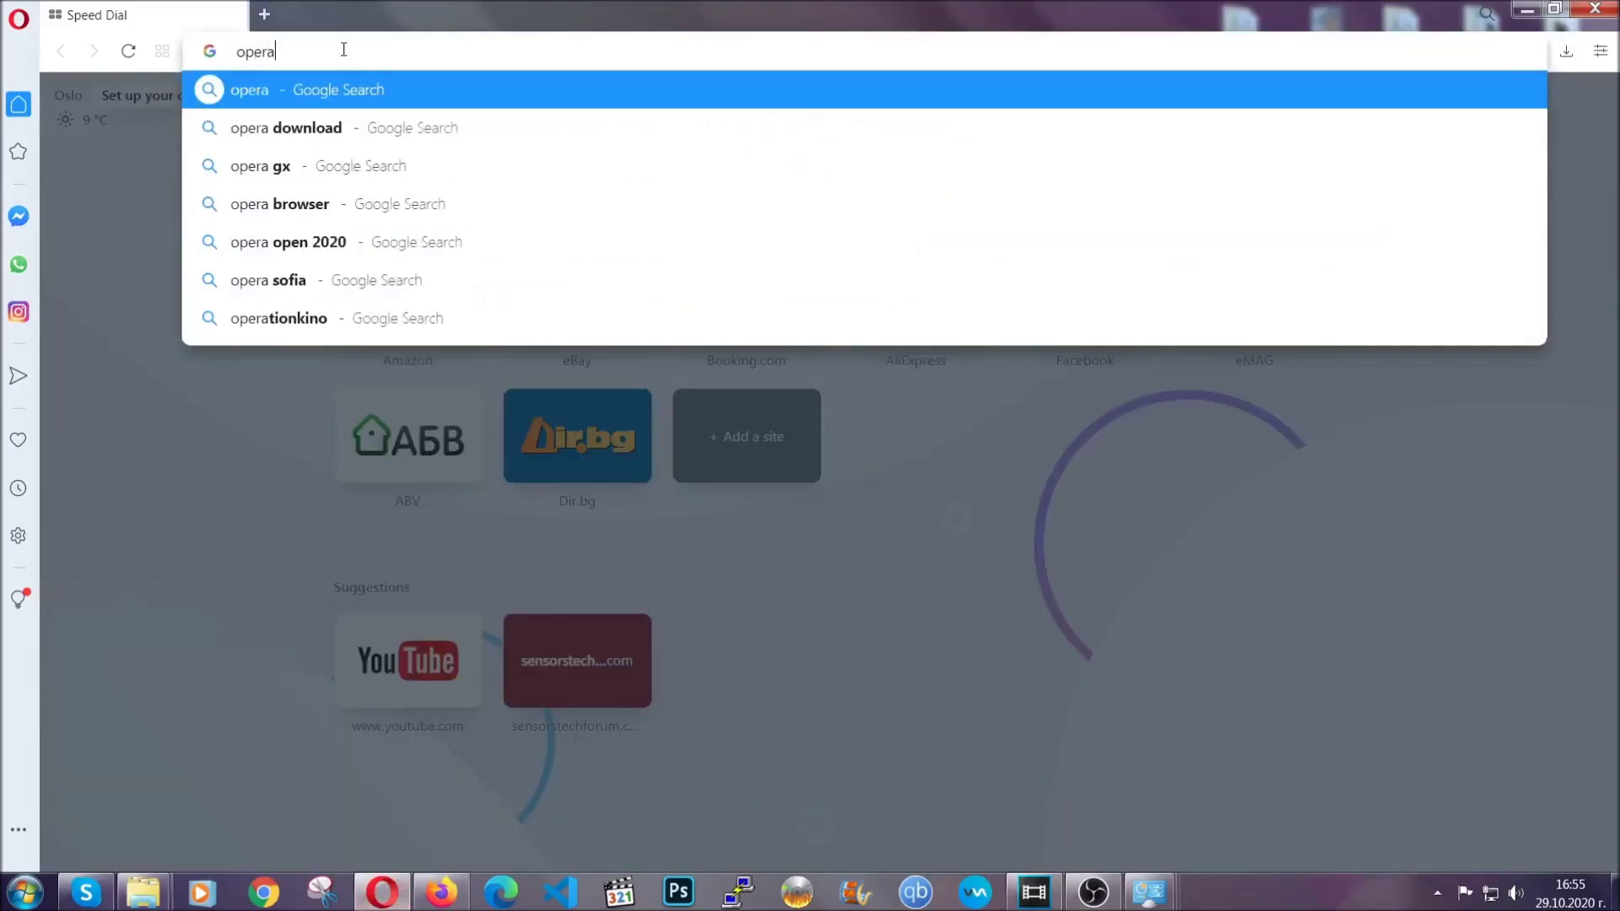
pyautogui.write('://se')
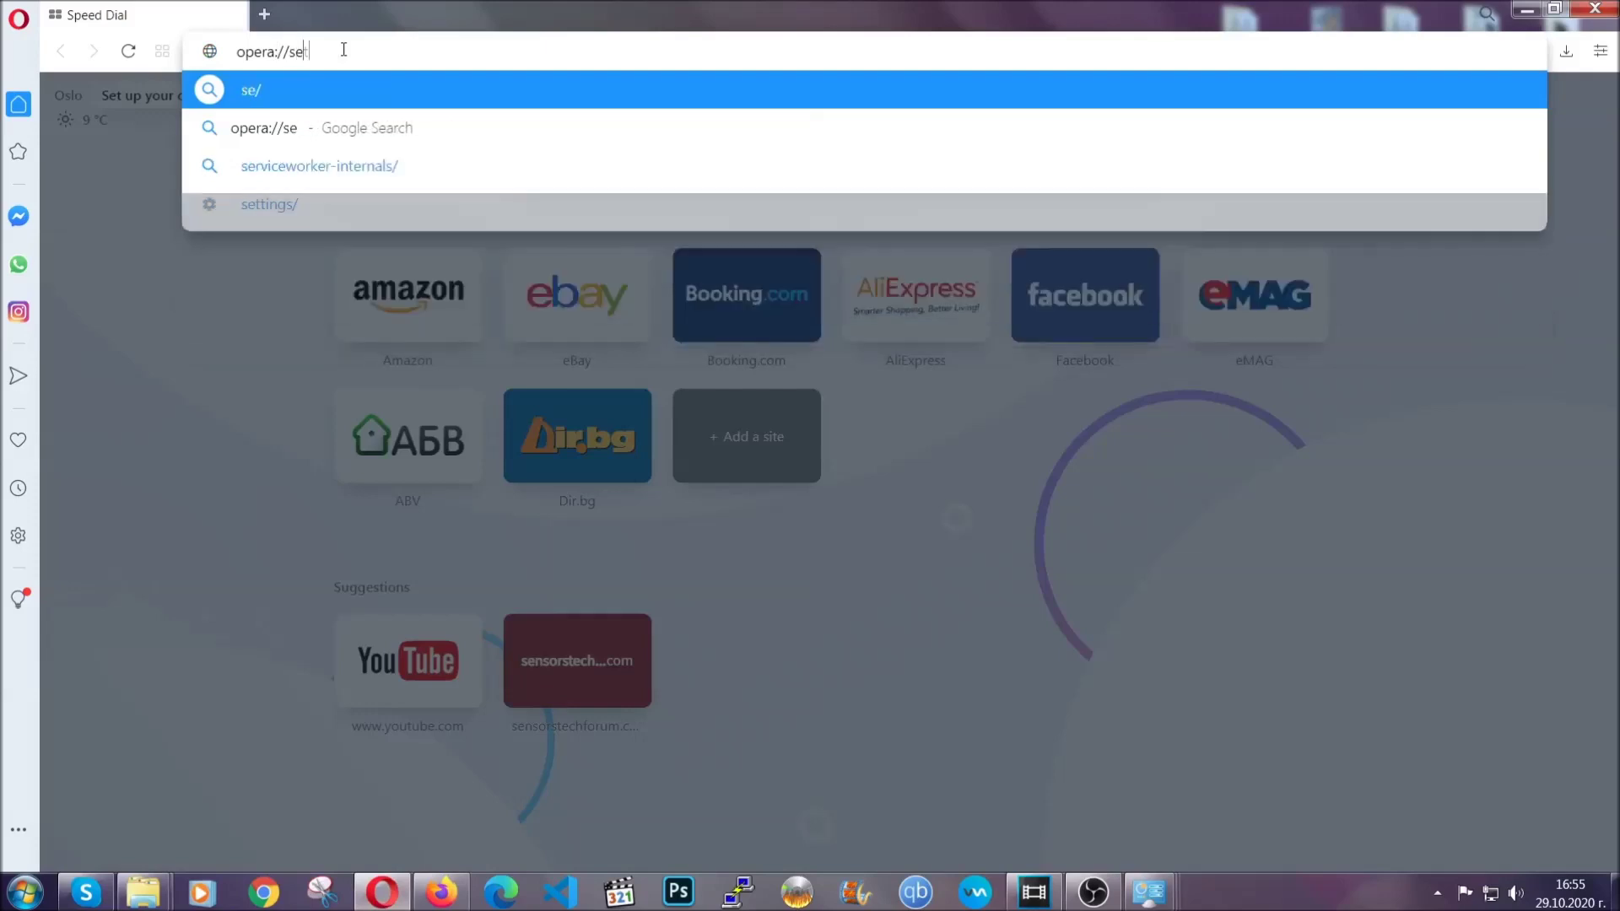
pyautogui.write('ttings/clearBrr')
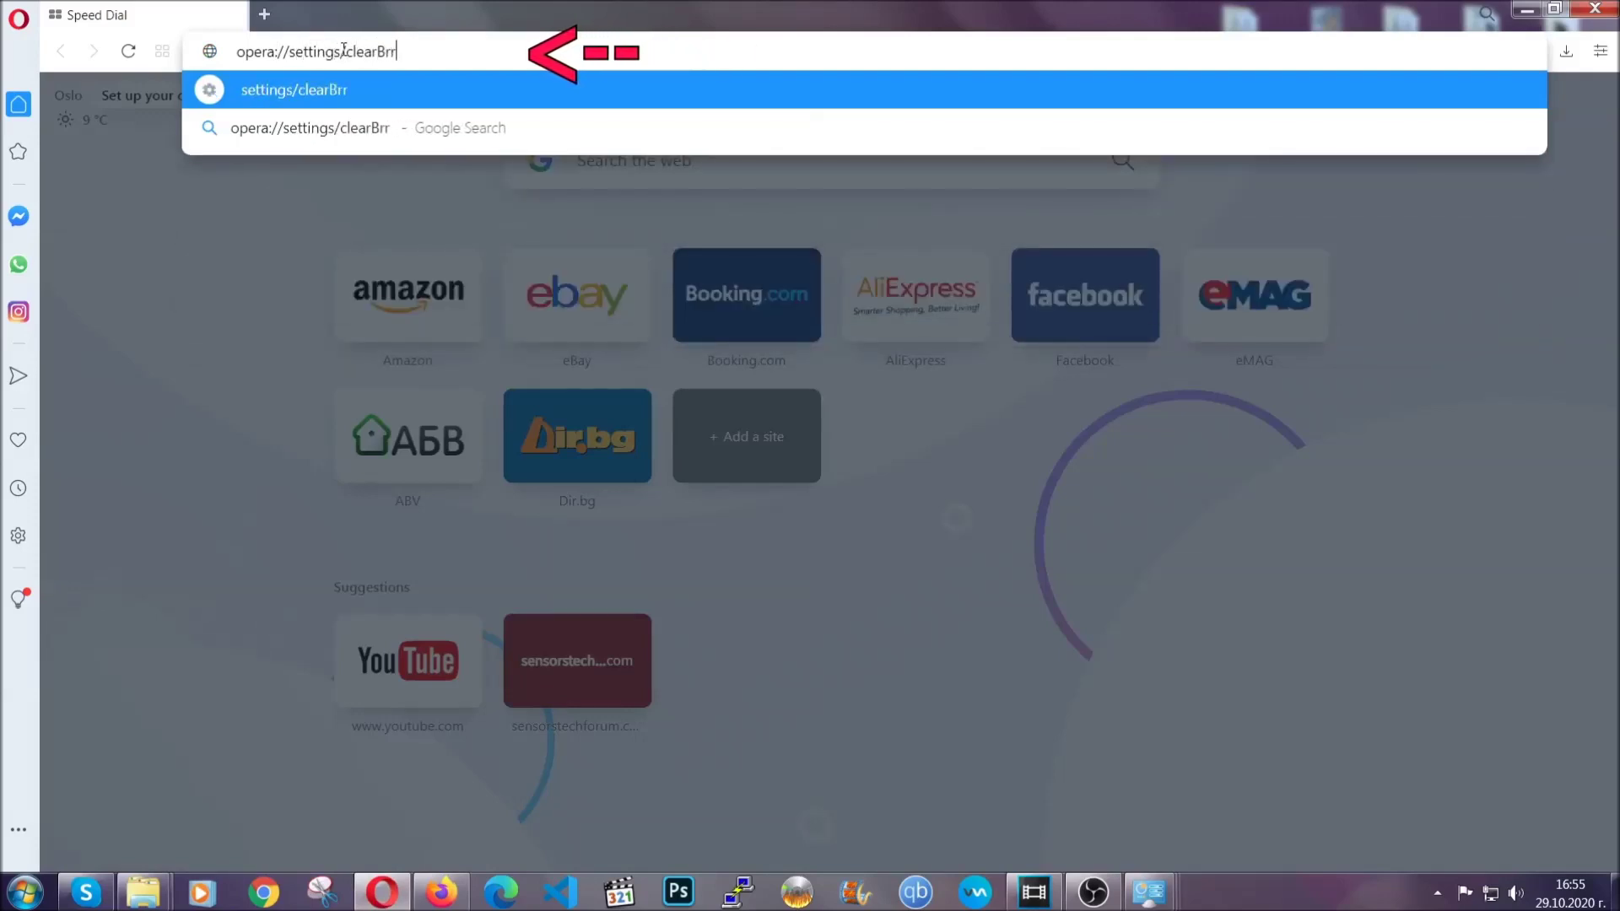
pyautogui.press('BackSpace')
pyautogui.write('owserD')
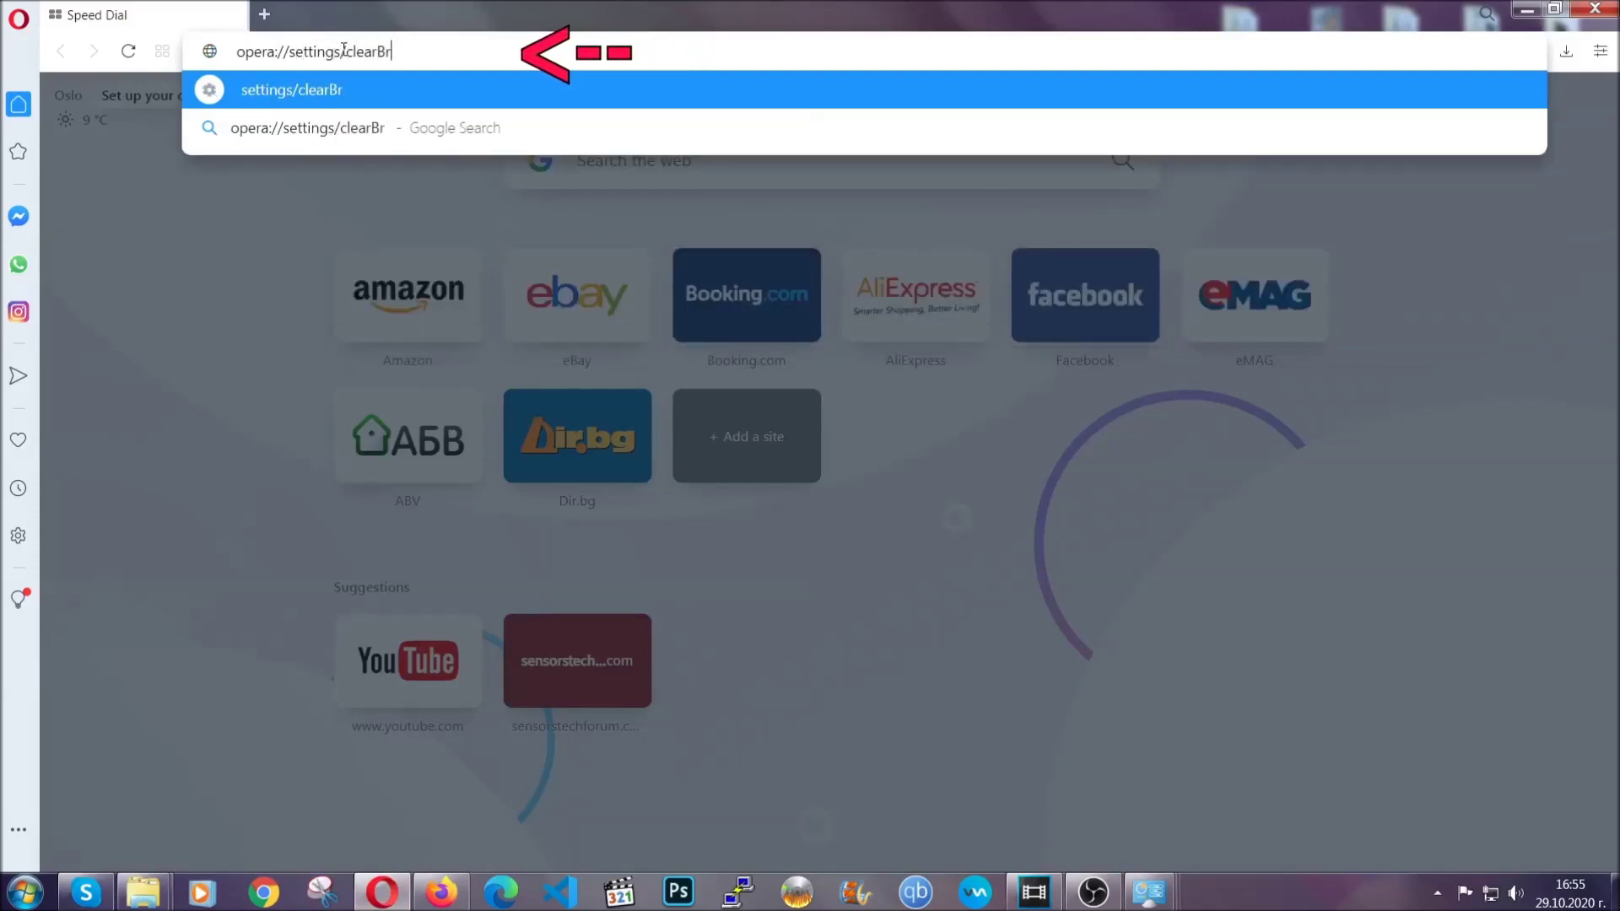
pyautogui.write('ata')
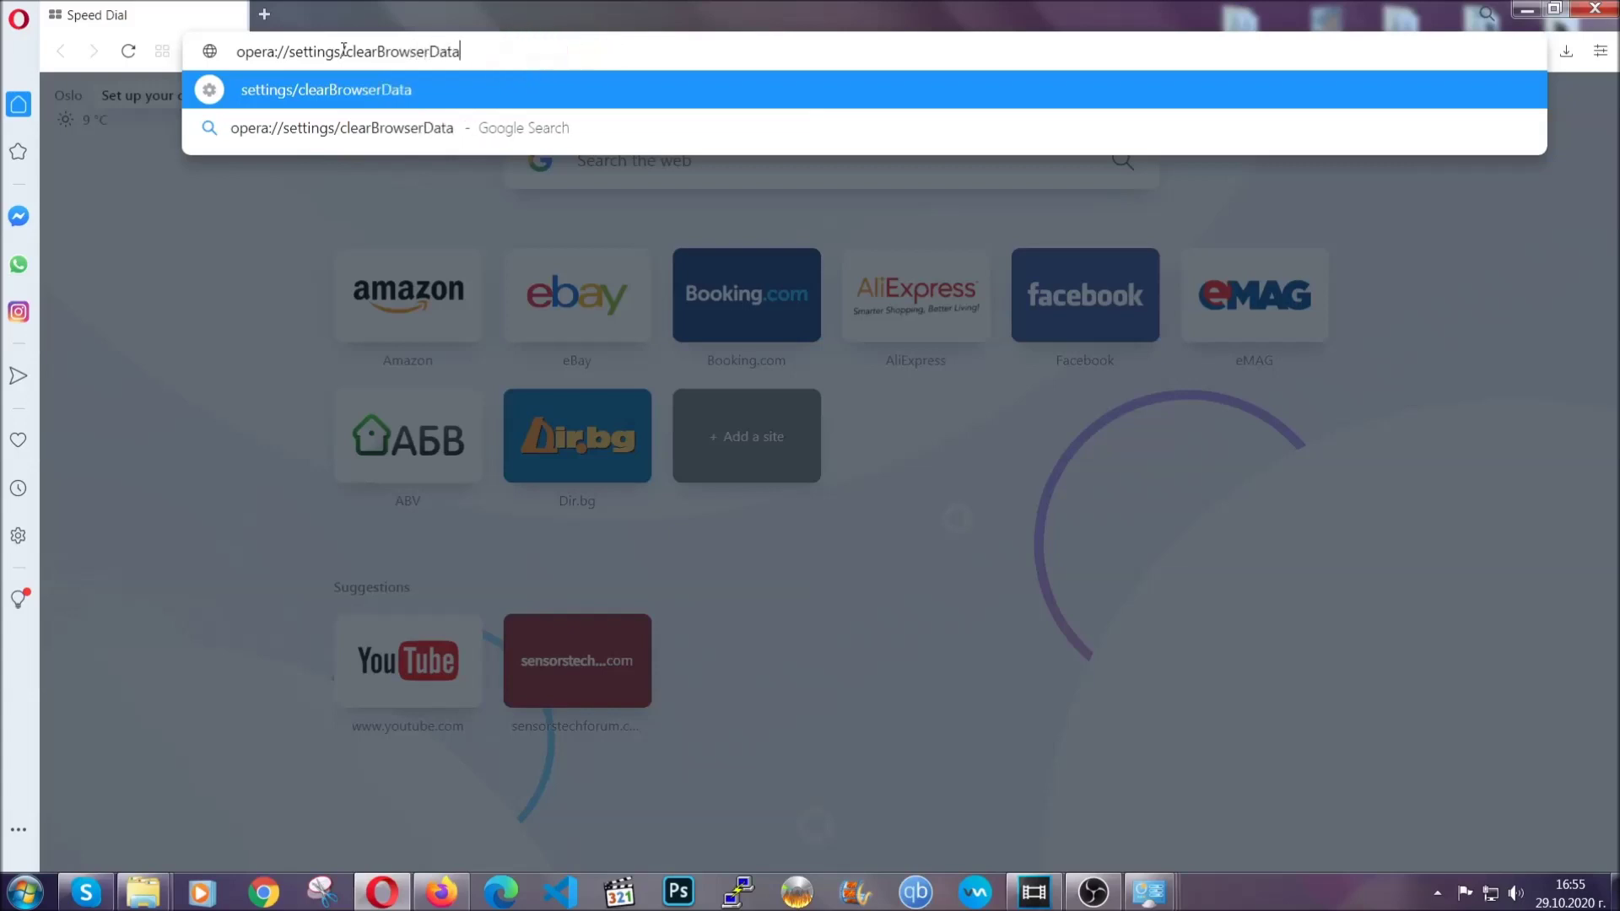
pyautogui.press('Return')
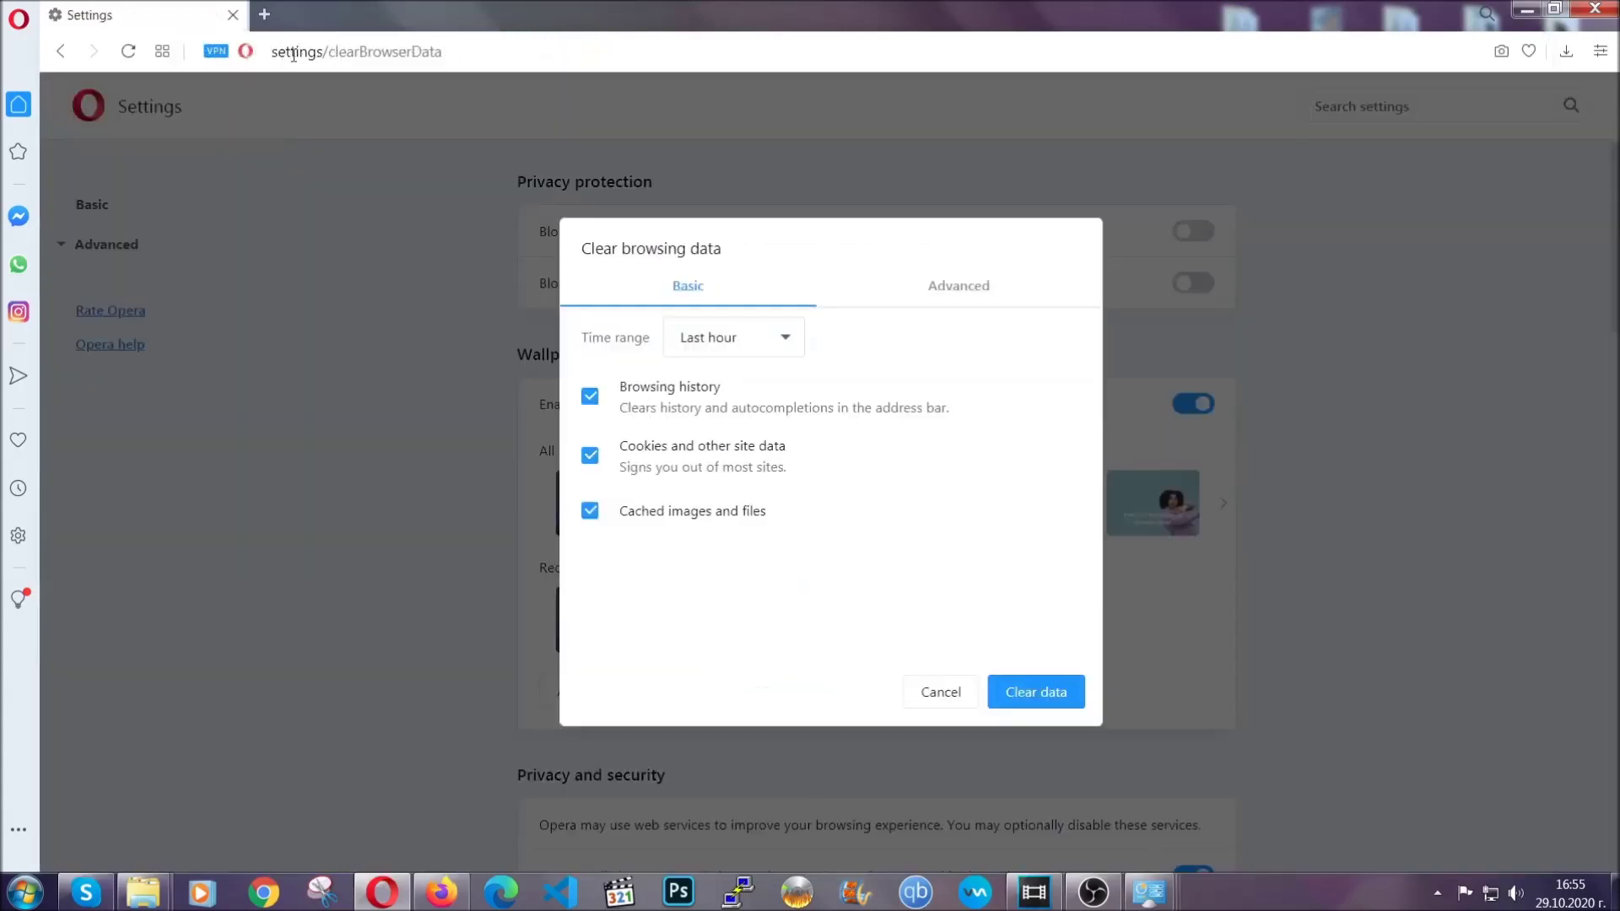
pyautogui.click(954, 290)
# - Clear Opera's browsing data for All time, with Site Settings added to the ticked items
pyautogui.click(796, 340)
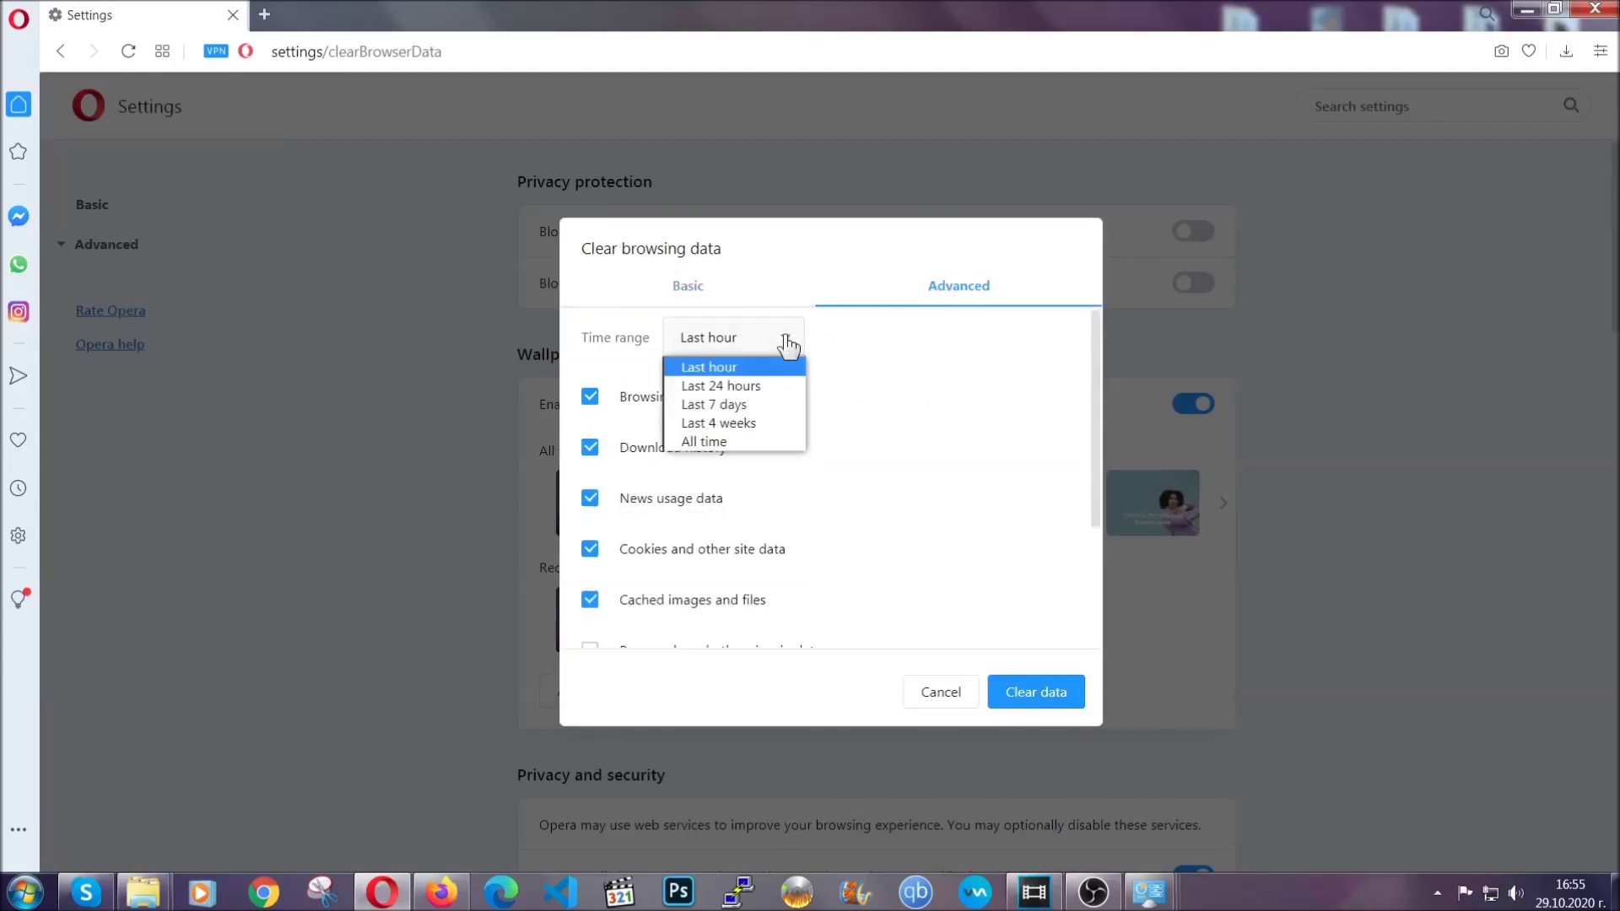
pyautogui.click(731, 438)
pyautogui.scroll(-3, 739, 452)
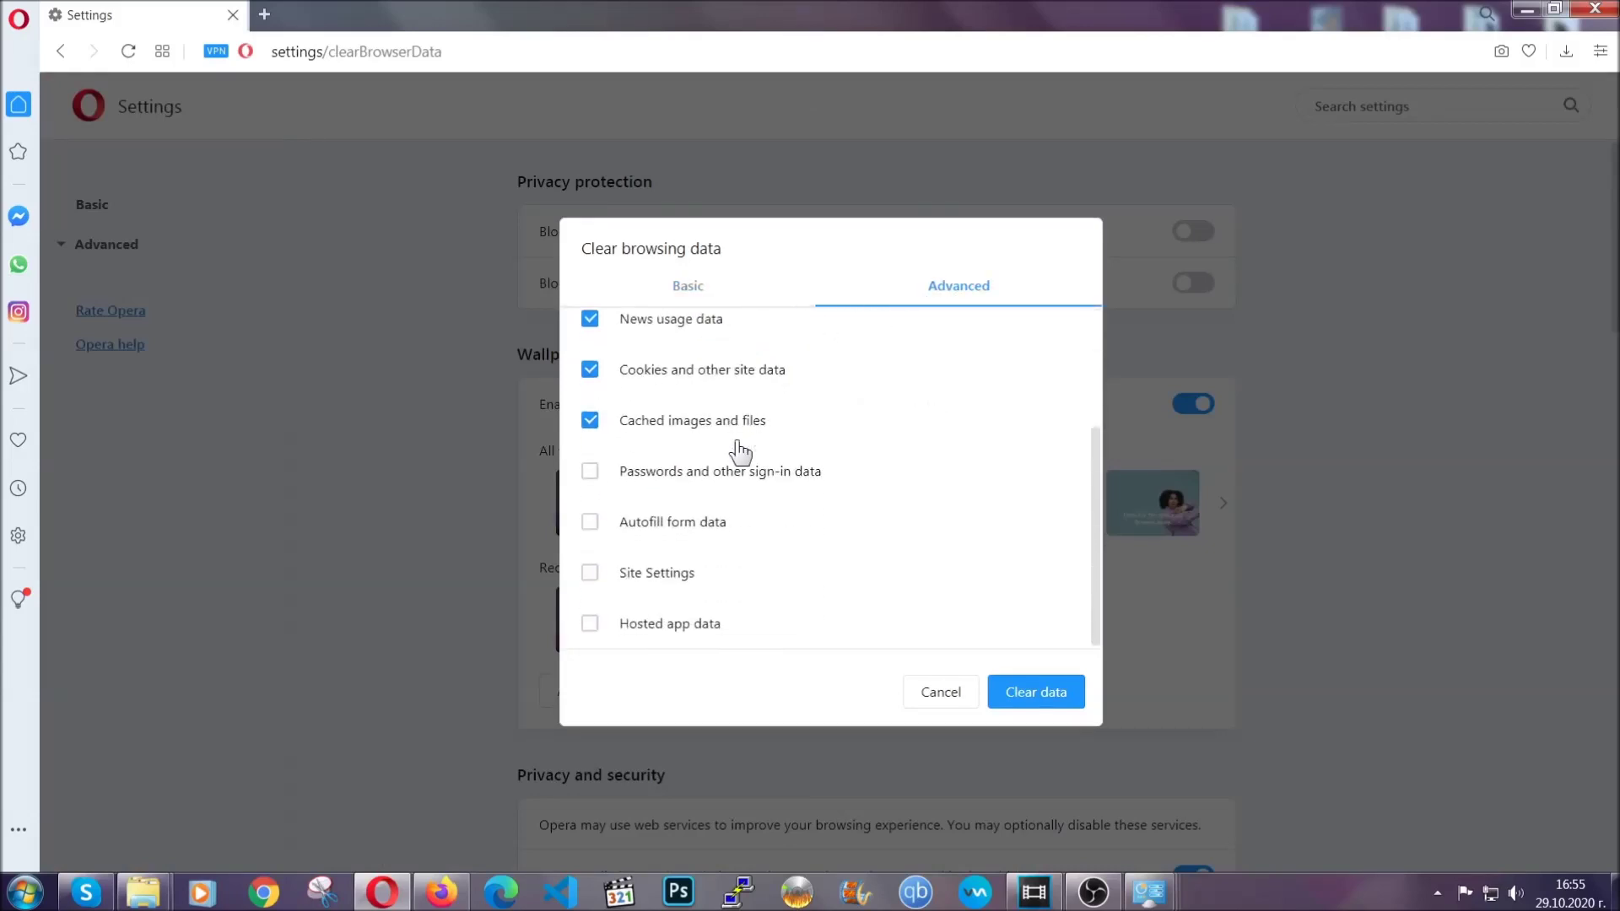
pyautogui.click(666, 578)
pyautogui.click(1031, 696)
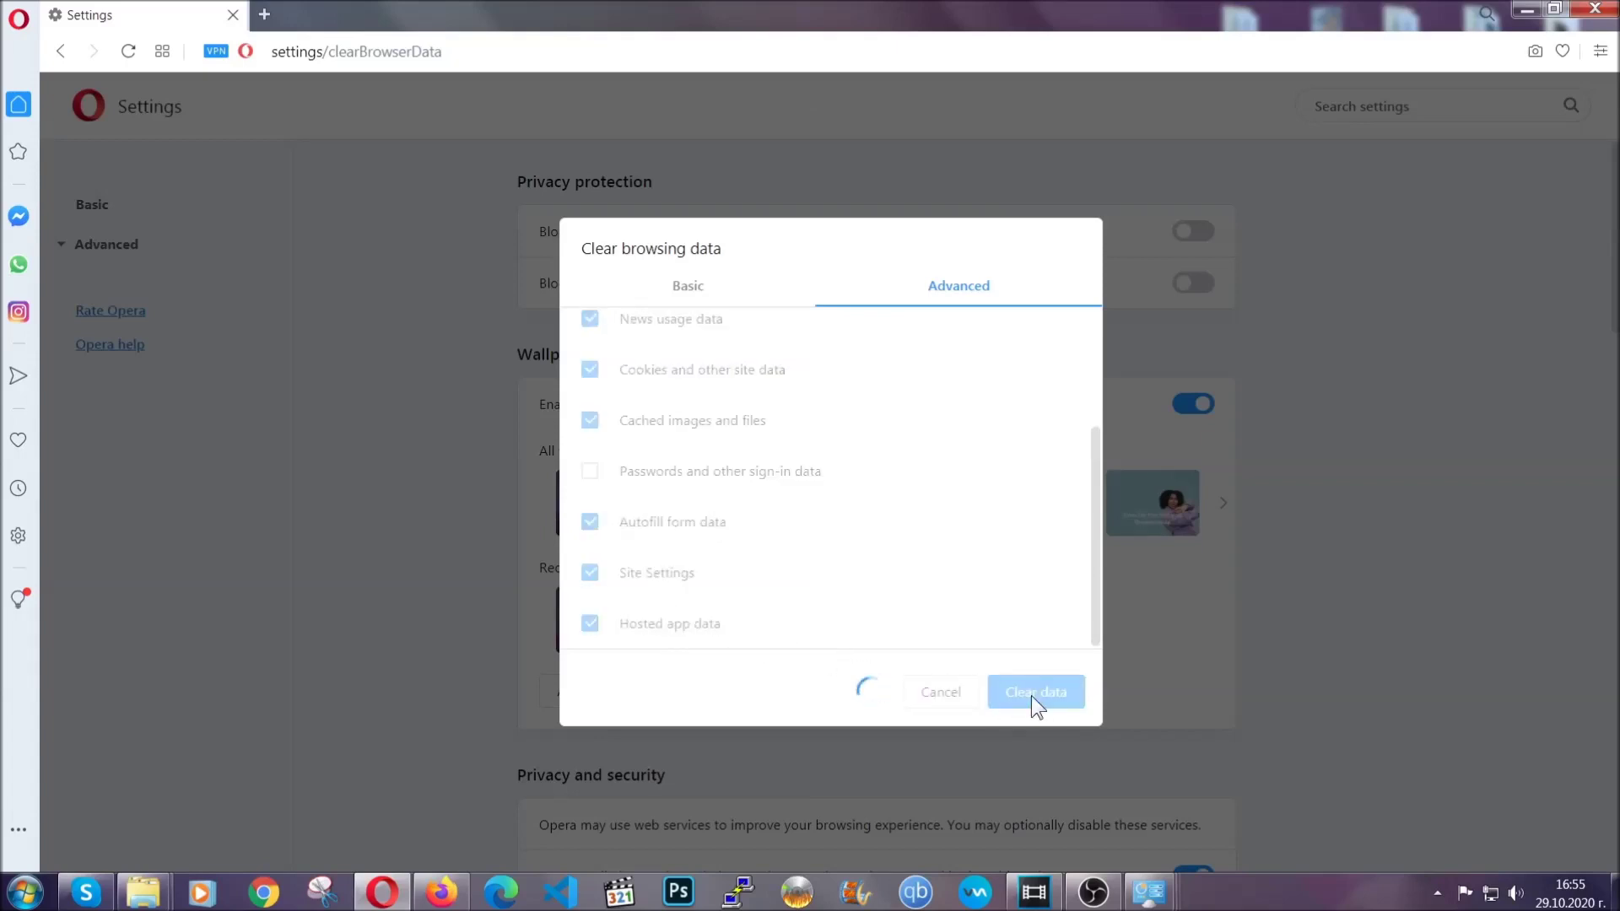